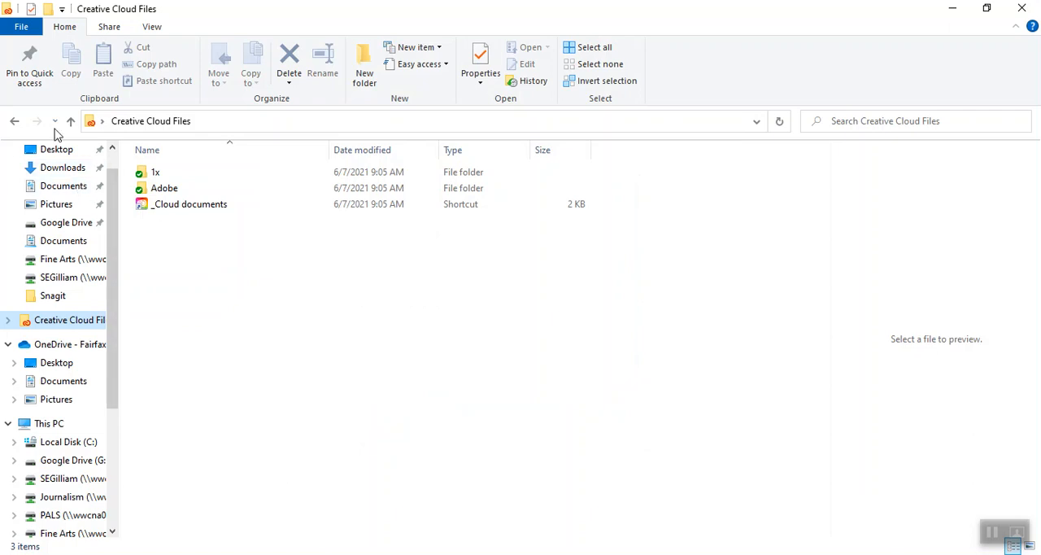
# Locate today's downloaded Polaroid JPG in the Downloads folder and preview it.
pyautogui.click(49, 186)
pyautogui.click(52, 168)
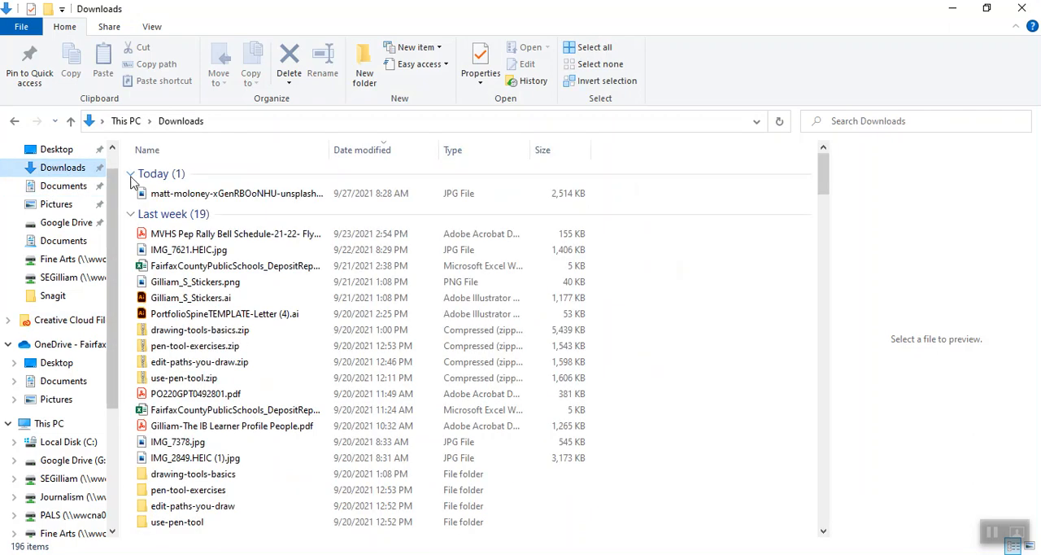
pyautogui.click(176, 195)
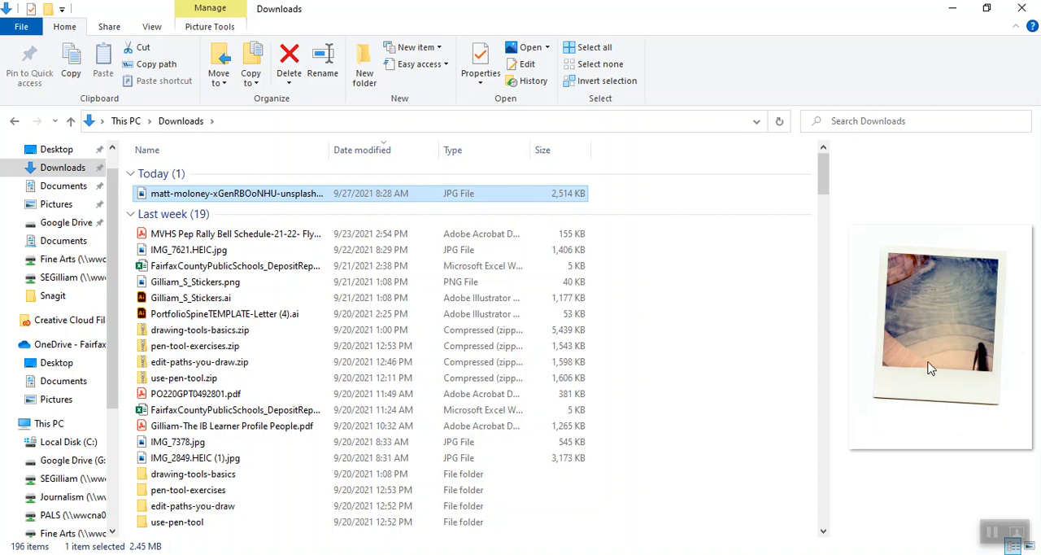
pyautogui.doubleClick(273, 195)
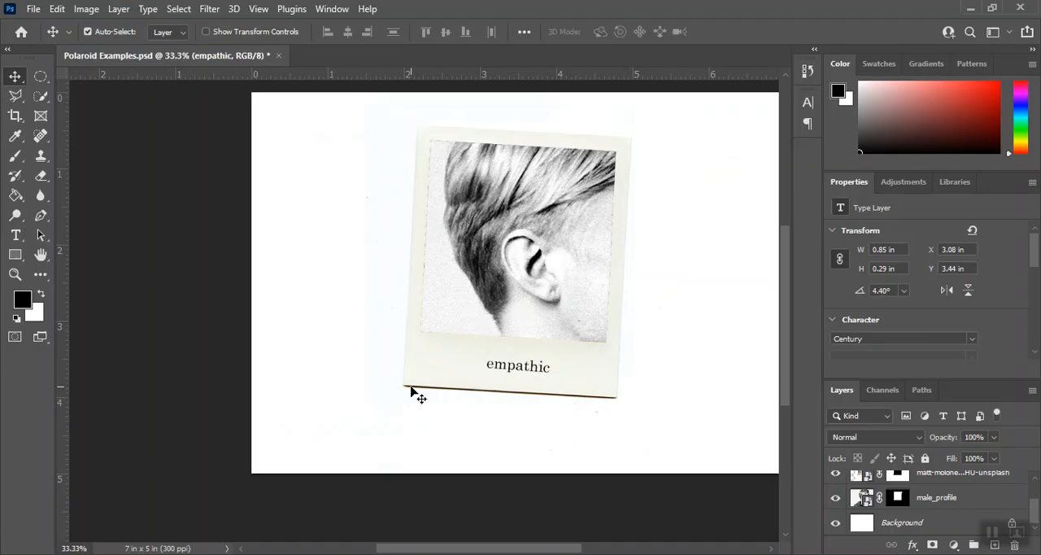
# In Photoshop, create a 7 x 5 in, 300 ppi RGB document named with the last name, first initial and "_Polaroid".
pyautogui.click(33, 9)
pyautogui.click(33, 26)
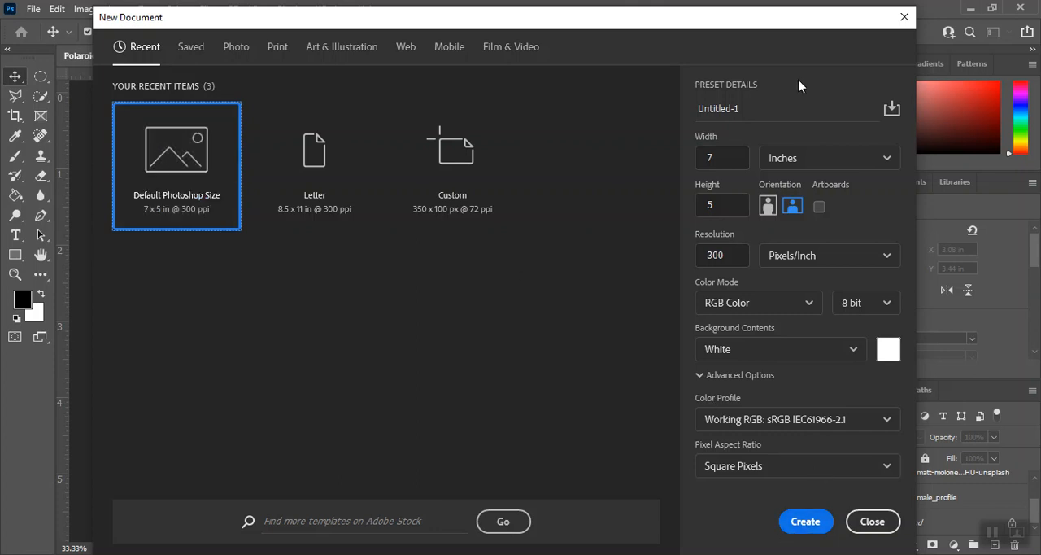
pyautogui.moveTo(762, 100); pyautogui.dragTo(683, 116)
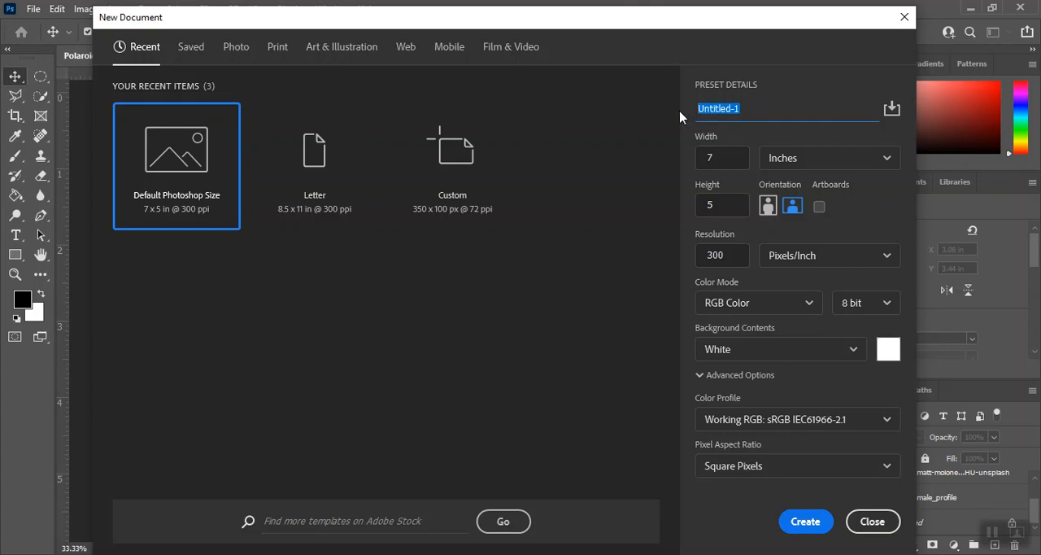
pyautogui.write('Gillam_S_Polarodu')
pyautogui.press('BackSpace')
pyautogui.press('BackSpace')
pyautogui.write('u')
pyautogui.click(805, 521)
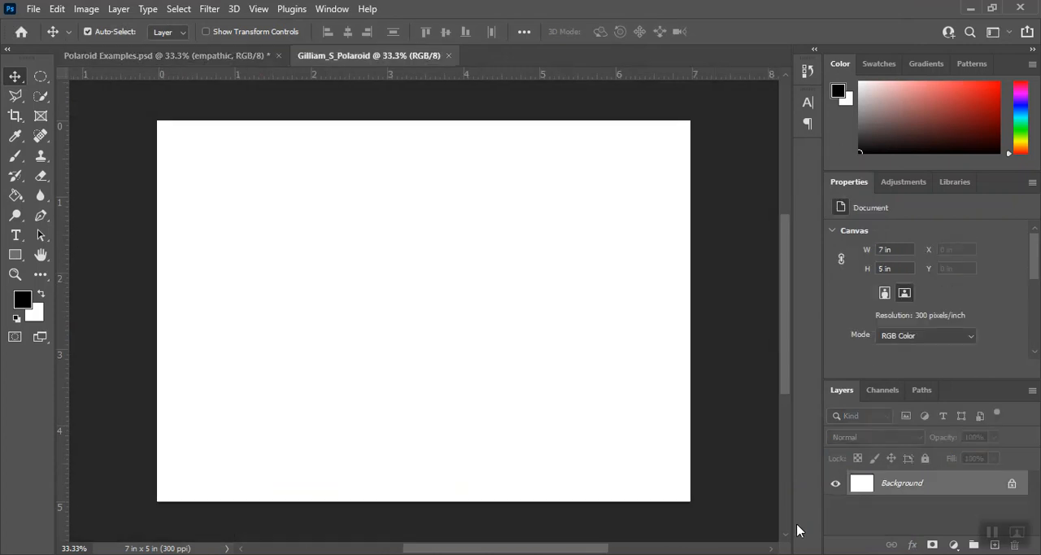
# Place the Unsplash Polaroid JPG from the Downloads folder as an embedded image, rotated about 0.05°, and commit the placement.
pyautogui.click(33, 9)
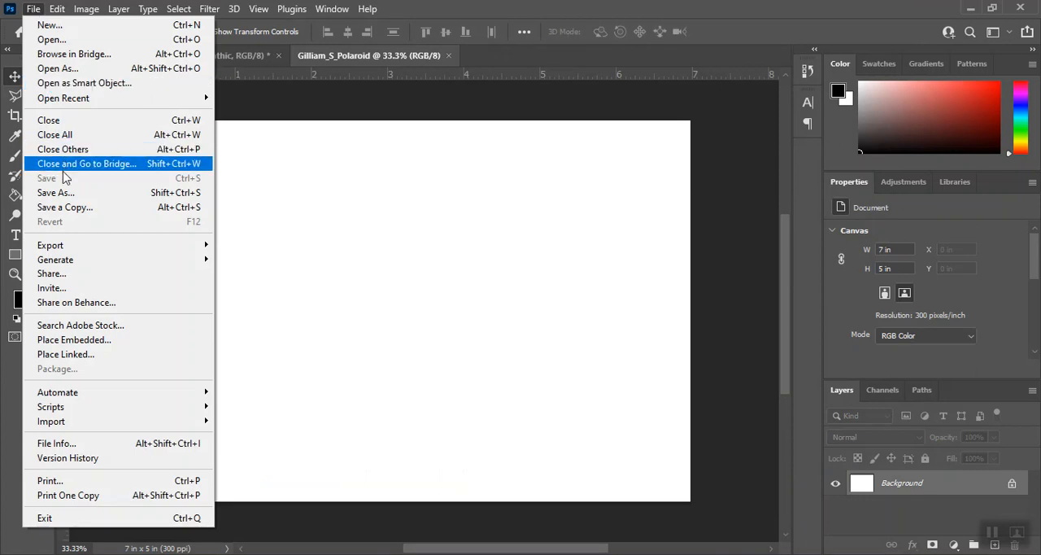
pyautogui.click(87, 342)
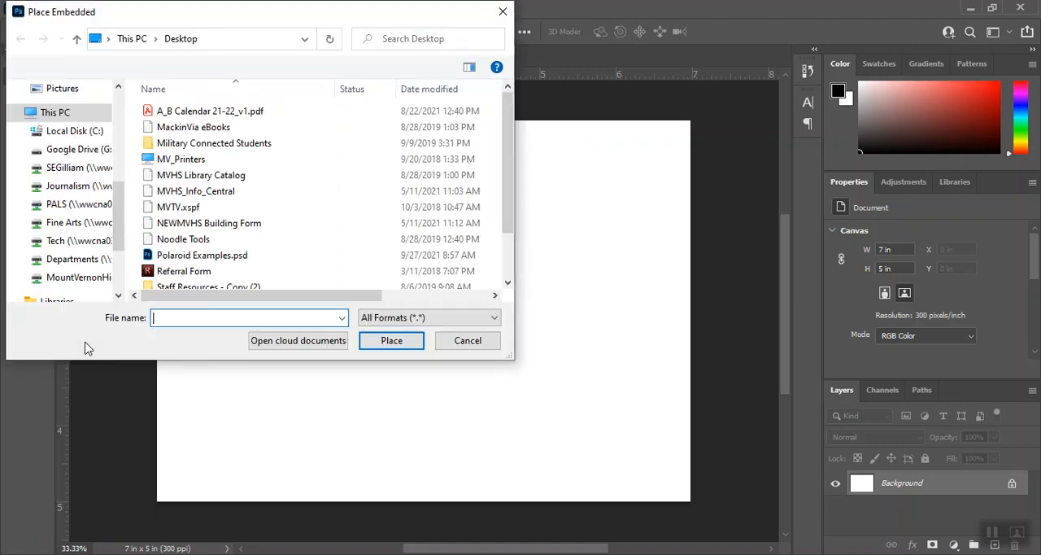
pyautogui.click(50, 88)
pyautogui.click(203, 160)
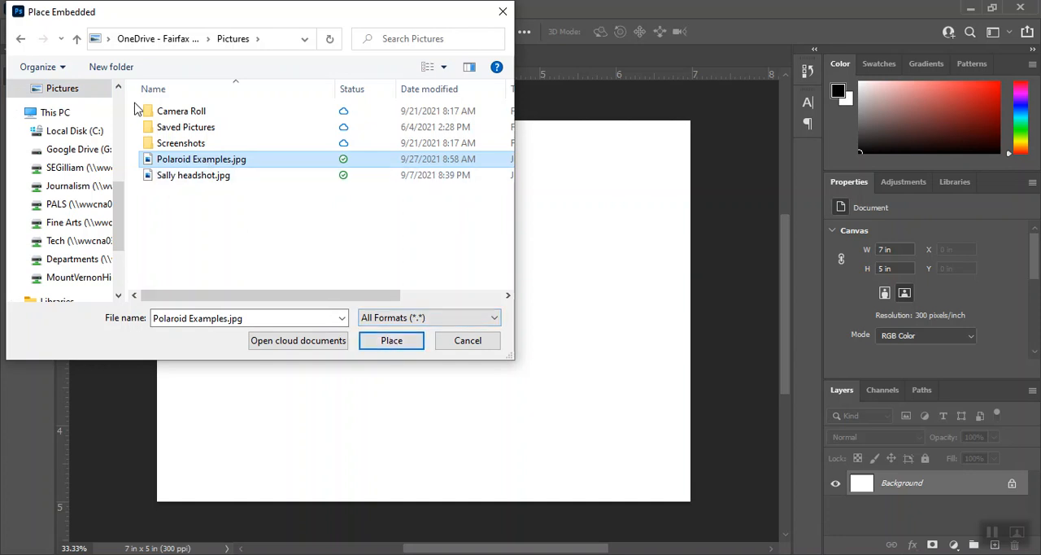
pyautogui.scroll(5, 121, 225)
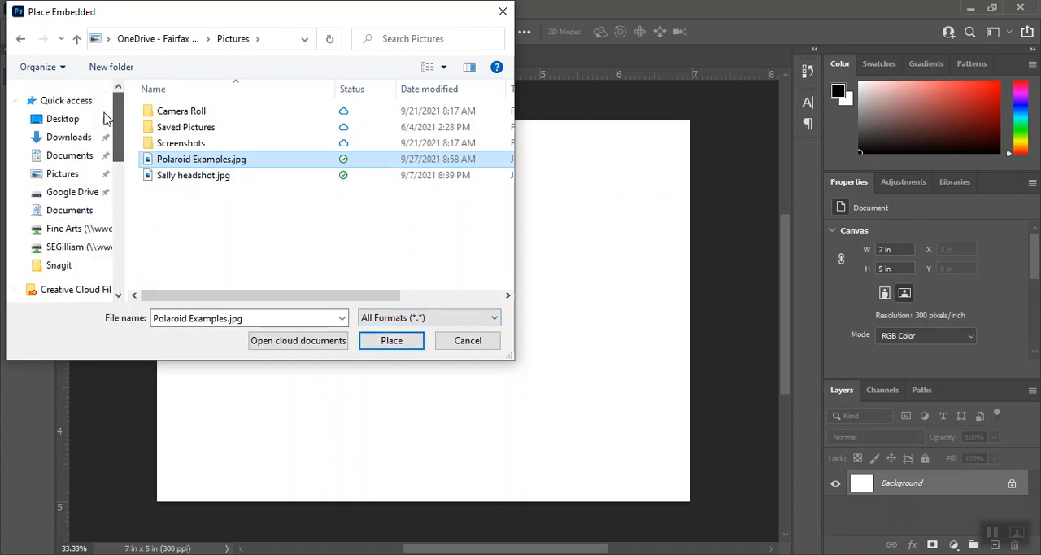
pyautogui.click(68, 137)
pyautogui.click(175, 160)
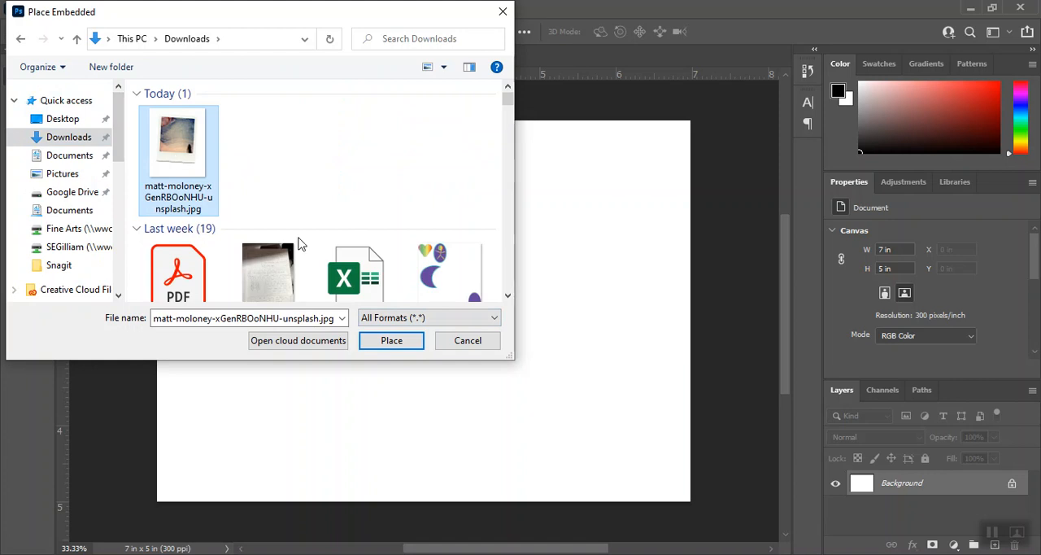
pyautogui.click(390, 345)
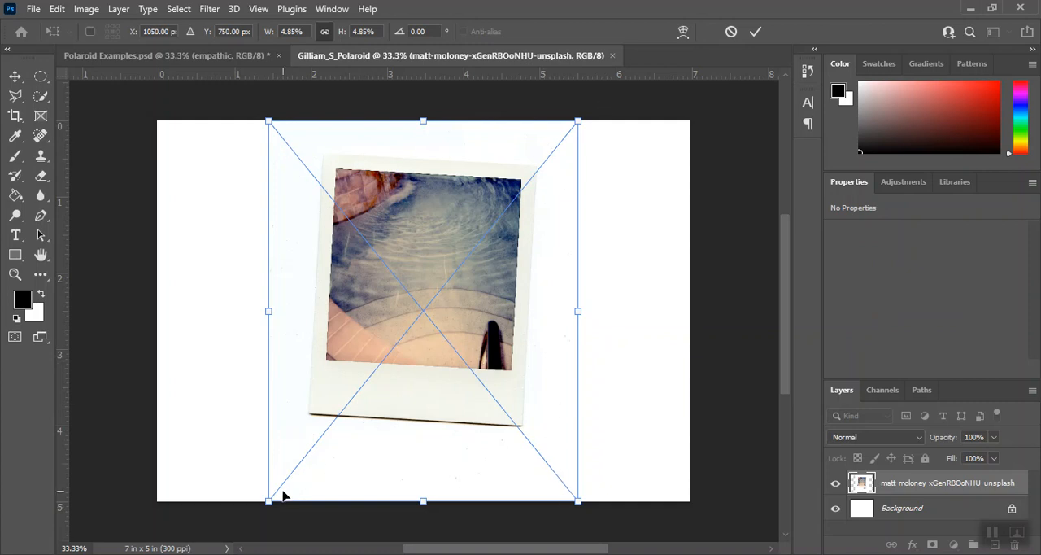
pyautogui.moveTo(579, 117)
pyautogui.mouseDown()
pyautogui.moveTo(571, 107)
pyautogui.moveTo(589, 122)
pyautogui.moveTo(576, 120)
pyautogui.mouseUp()
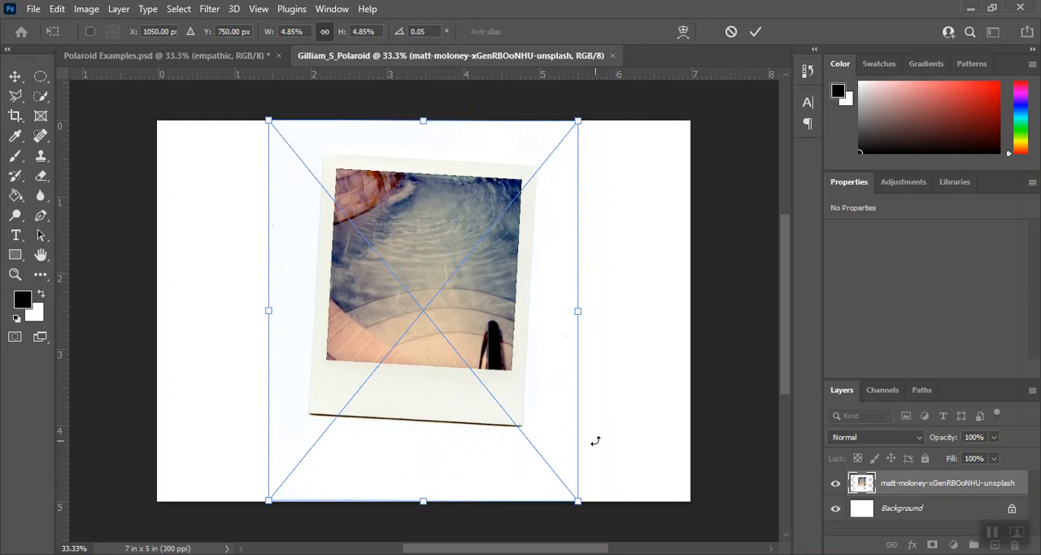
pyautogui.press('Return')
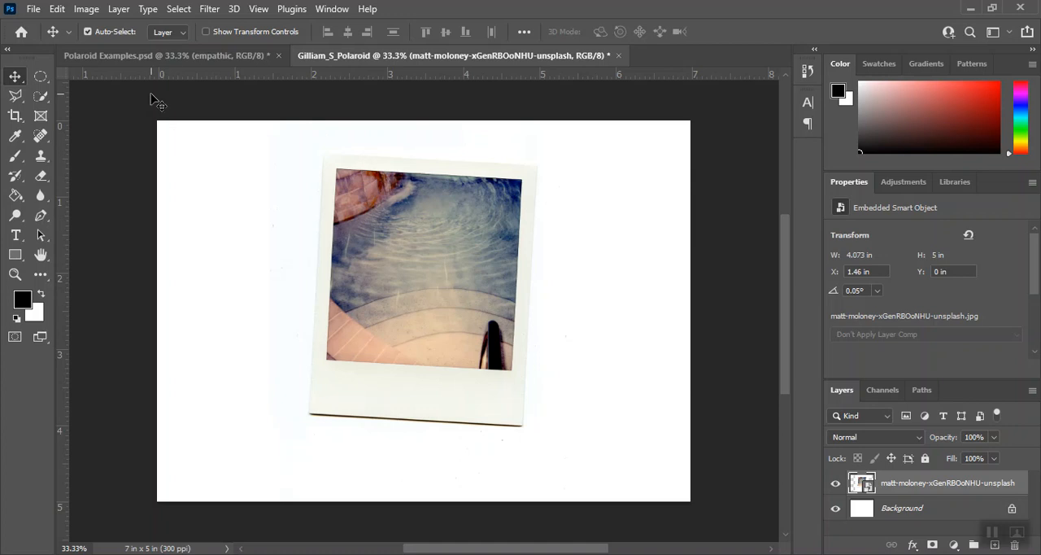
# Select the photo area inside the Polaroid frame with the Quick Selection Tool.
pyautogui.click(42, 97)
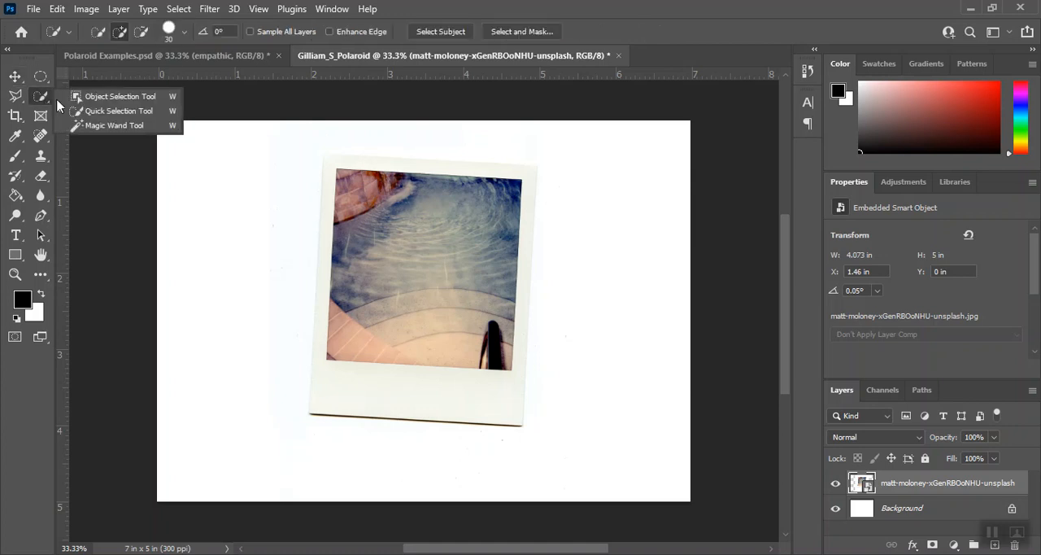
pyautogui.click(98, 114)
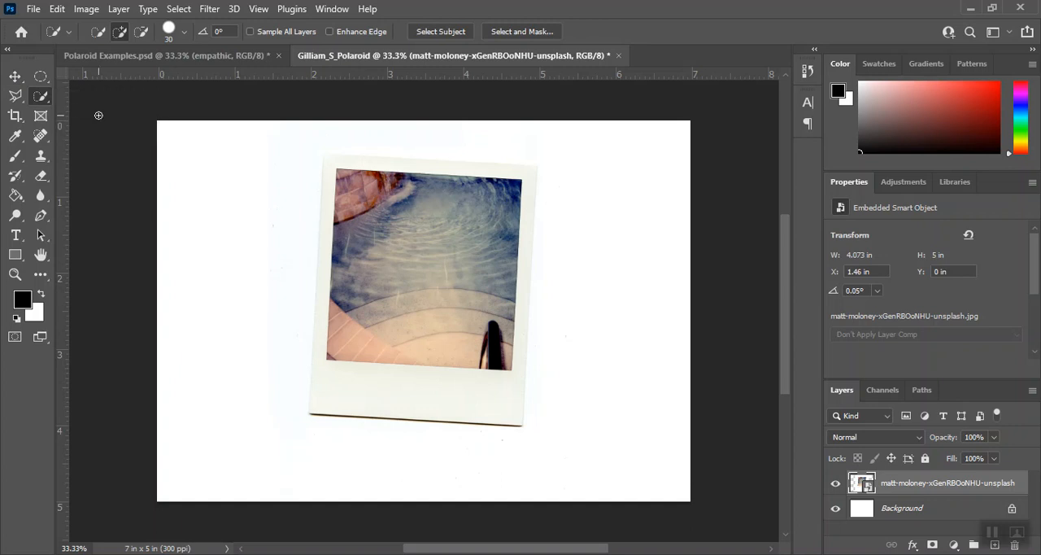
pyautogui.moveTo(341, 178)
pyautogui.mouseDown()
pyautogui.moveTo(447, 191)
pyautogui.moveTo(490, 216)
pyautogui.moveTo(508, 206)
pyautogui.moveTo(499, 345)
pyautogui.moveTo(483, 357)
pyautogui.mouseUp()
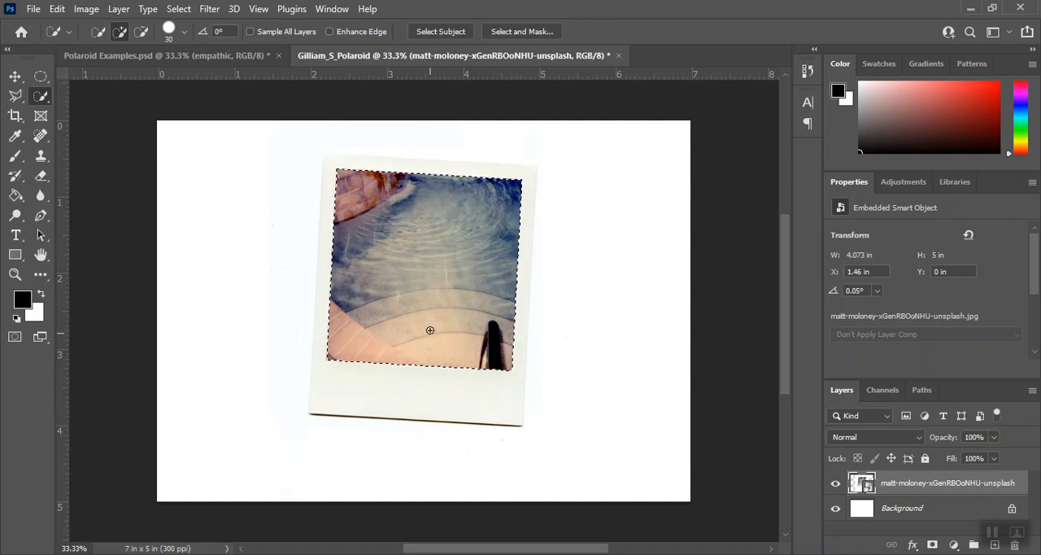
# Try larger and smaller Quick Selection brush sizes, settling on 35.
pyautogui.hotkey('ctrl', '+')
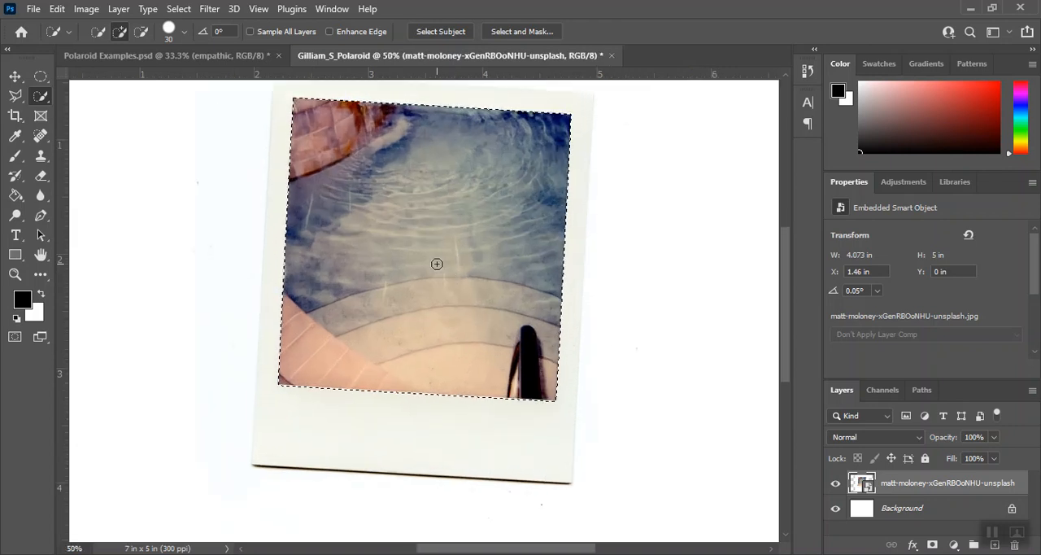
pyautogui.press(']')
pyautogui.press(']')
pyautogui.press(']')
pyautogui.press(']')
pyautogui.press(']')
pyautogui.press(']')
pyautogui.press(']')
pyautogui.press('[')
pyautogui.press('[')
pyautogui.press('[')
pyautogui.press('[')
pyautogui.press('[')
pyautogui.press('[')
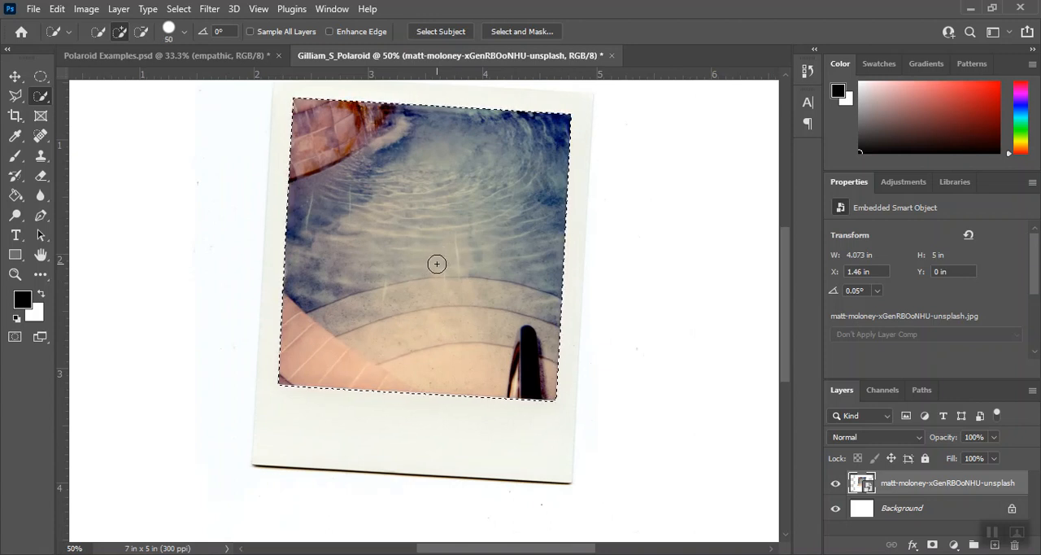
# Add a layer mask to the Polaroid layer from the photo-area selection and choose the Essentials workspace.
pyautogui.scroll(1, 437, 264)
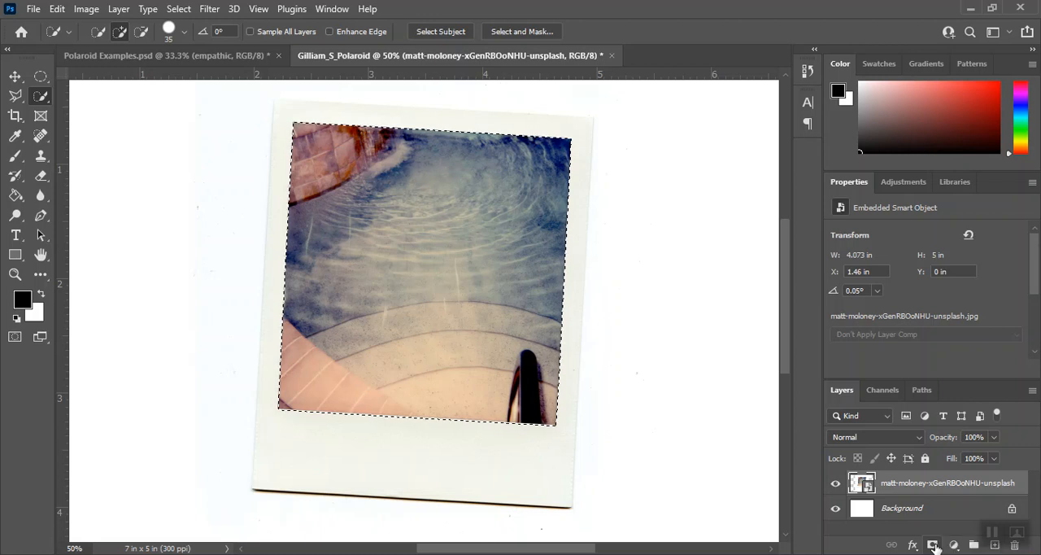
pyautogui.click(932, 545)
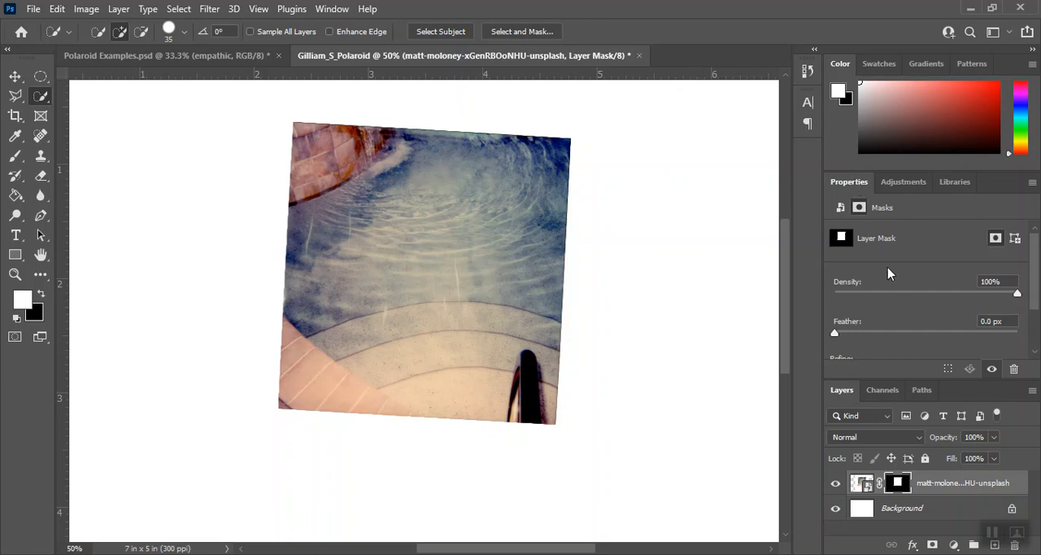
pyautogui.click(993, 32)
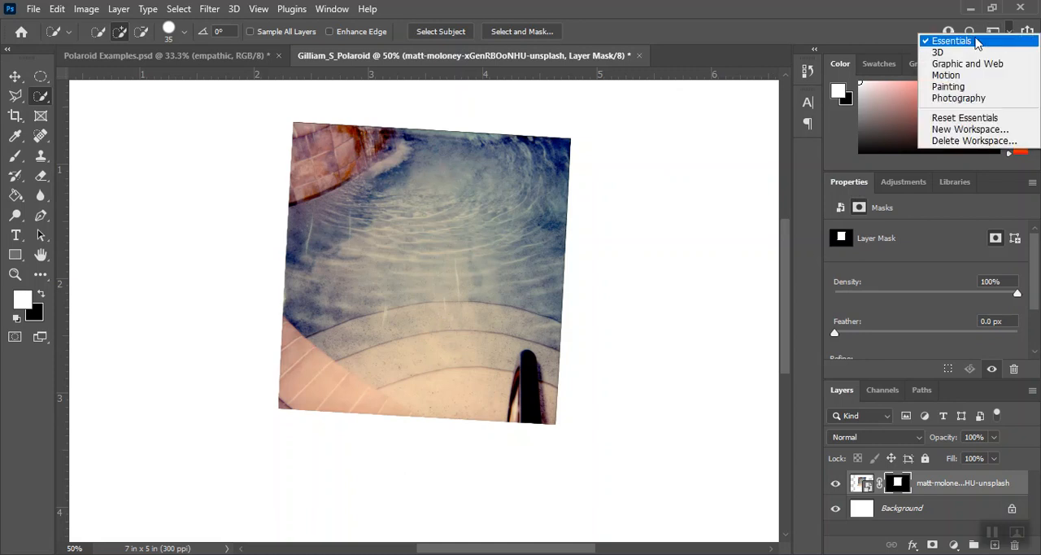
pyautogui.click(951, 41)
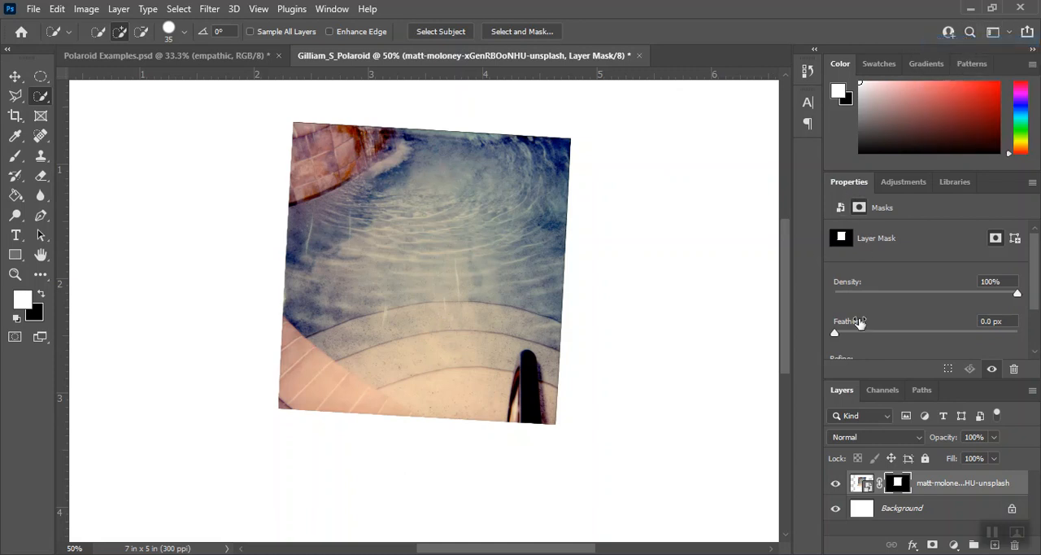
# Set the Polaroid layer mask's feather to 1.1 px and invert the mask to hide the inner photo.
pyautogui.scroll(-2, 926, 322)
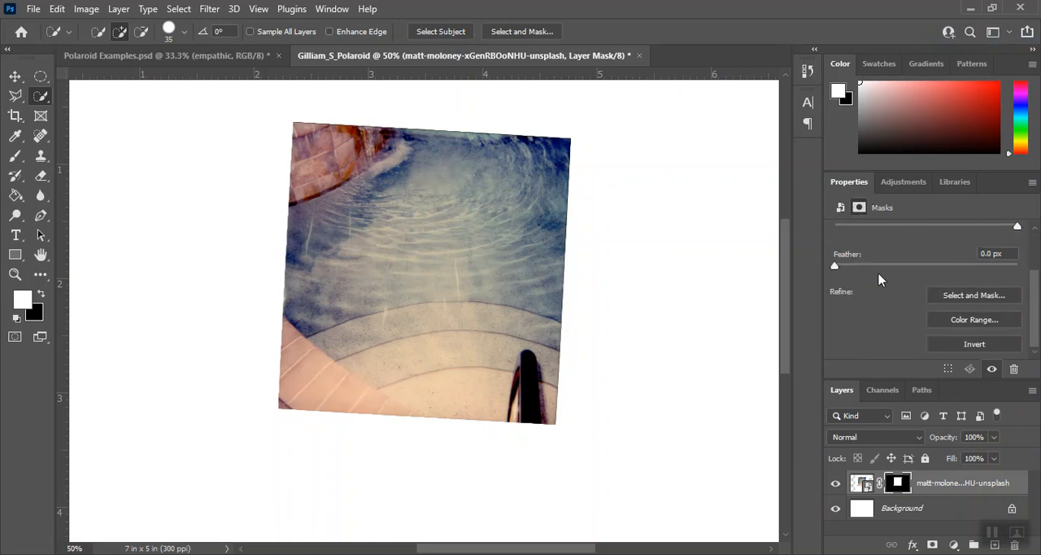
pyautogui.scroll(1, 1031, 317)
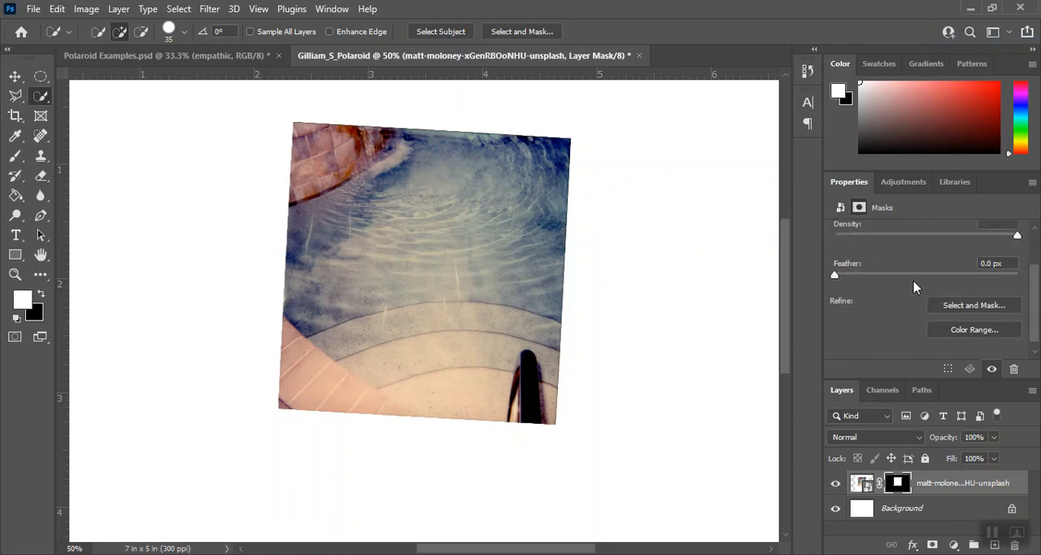
pyautogui.moveTo(838, 278); pyautogui.dragTo(847, 278)
pyautogui.scroll(-1, 1034, 323)
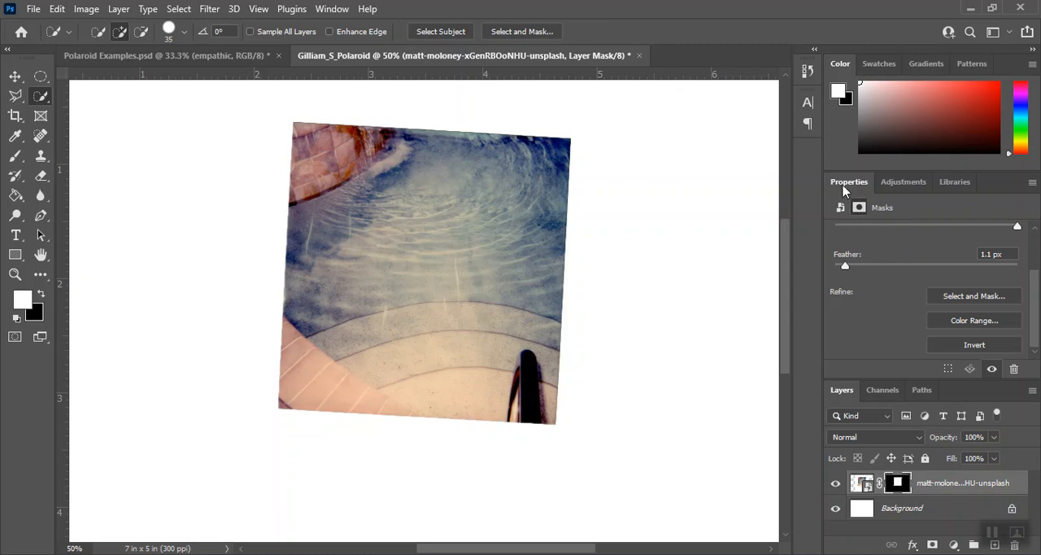
pyautogui.click(955, 346)
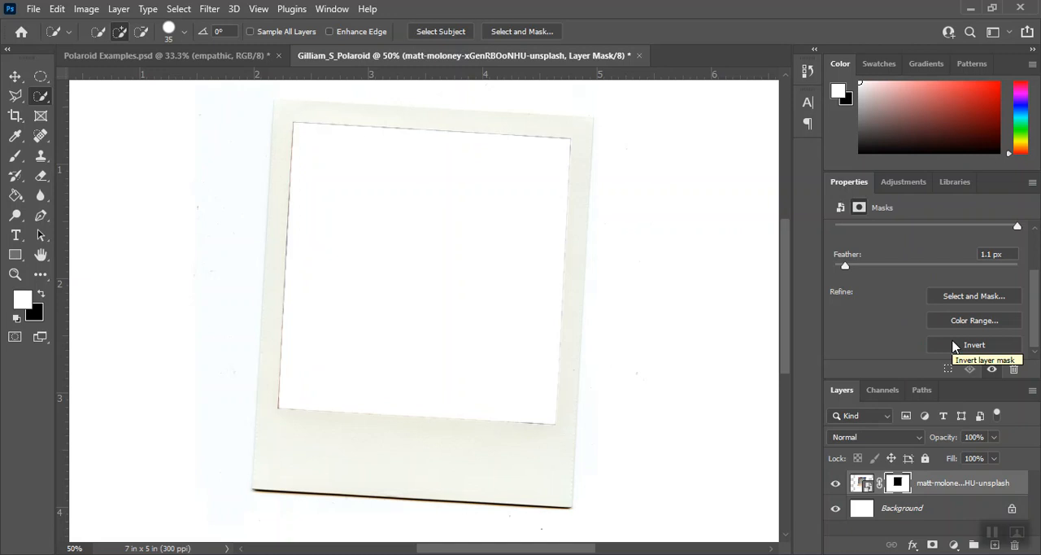
pyautogui.click(975, 350)
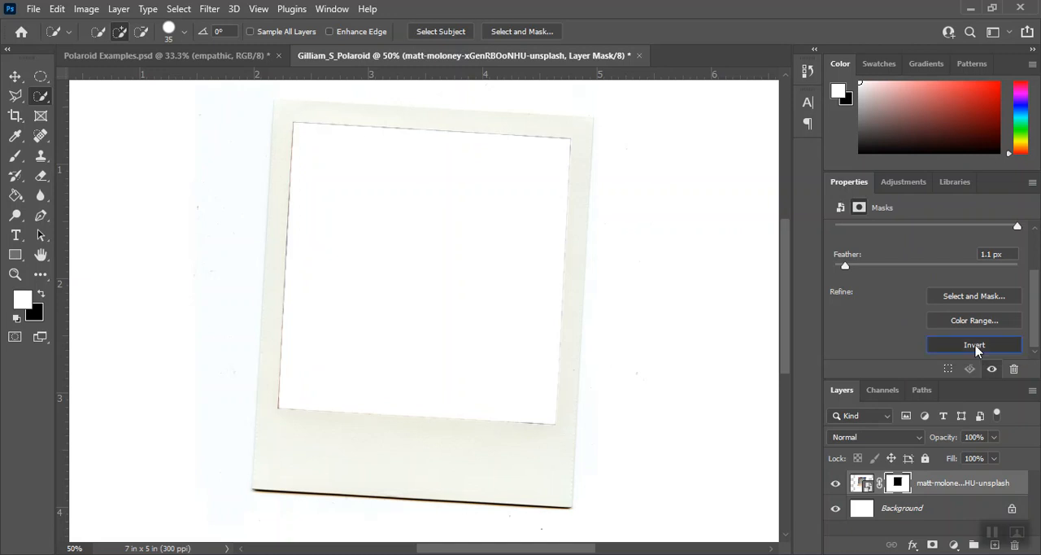
pyautogui.click(976, 346)
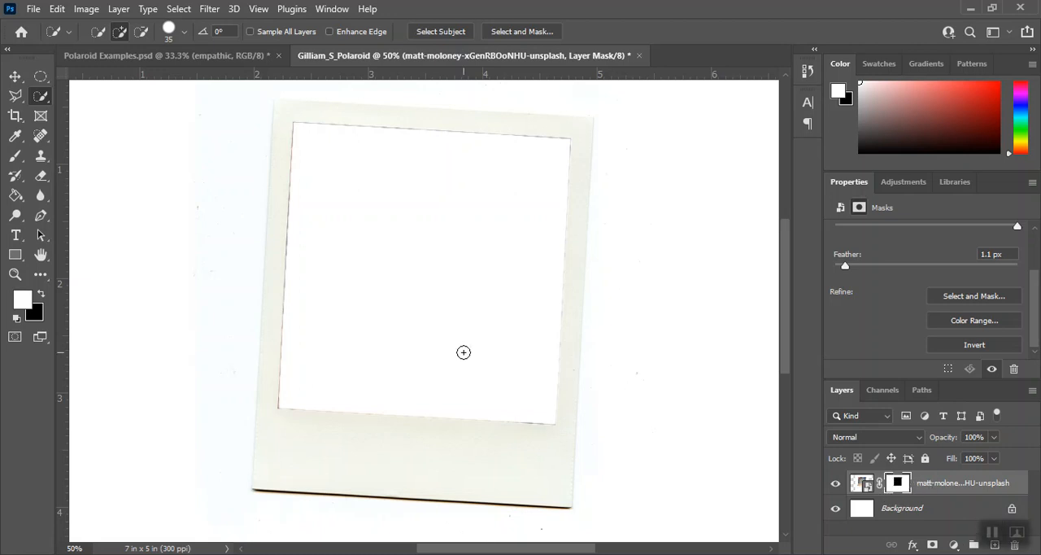
# Place male_profile.jpg as an embedded image from the "For those who are unprepared" folder on the Fine Arts drive.
pyautogui.click(33, 9)
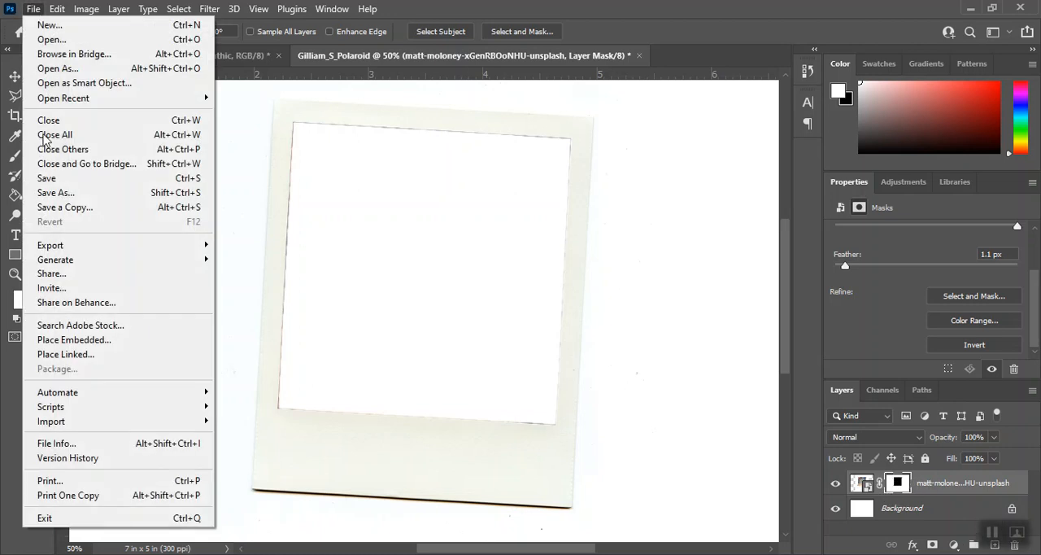
pyautogui.click(72, 341)
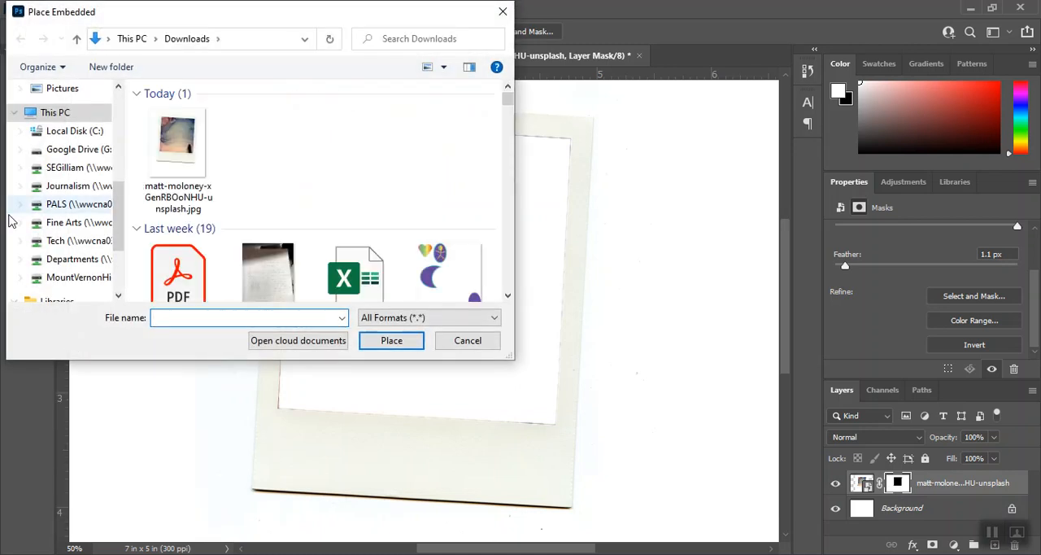
pyautogui.click(71, 223)
pyautogui.doubleClick(194, 191)
pyautogui.scroll(-3, 280, 195)
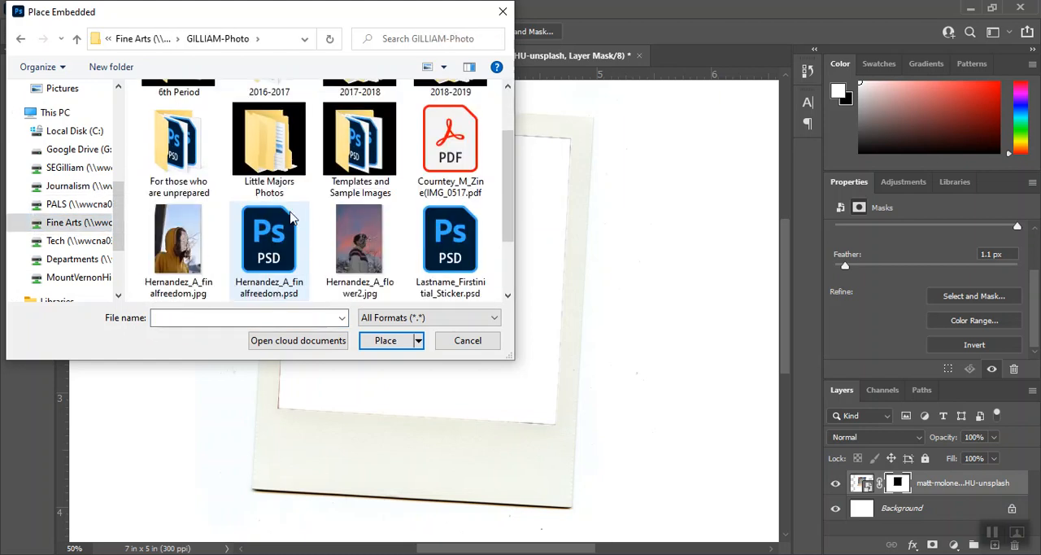
pyautogui.scroll(3, 293, 218)
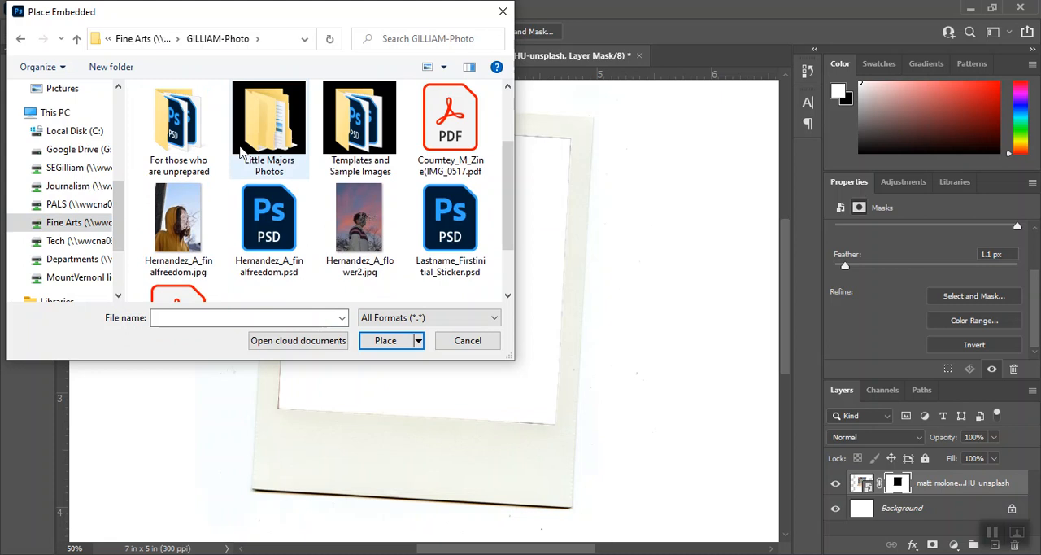
pyautogui.doubleClick(184, 128)
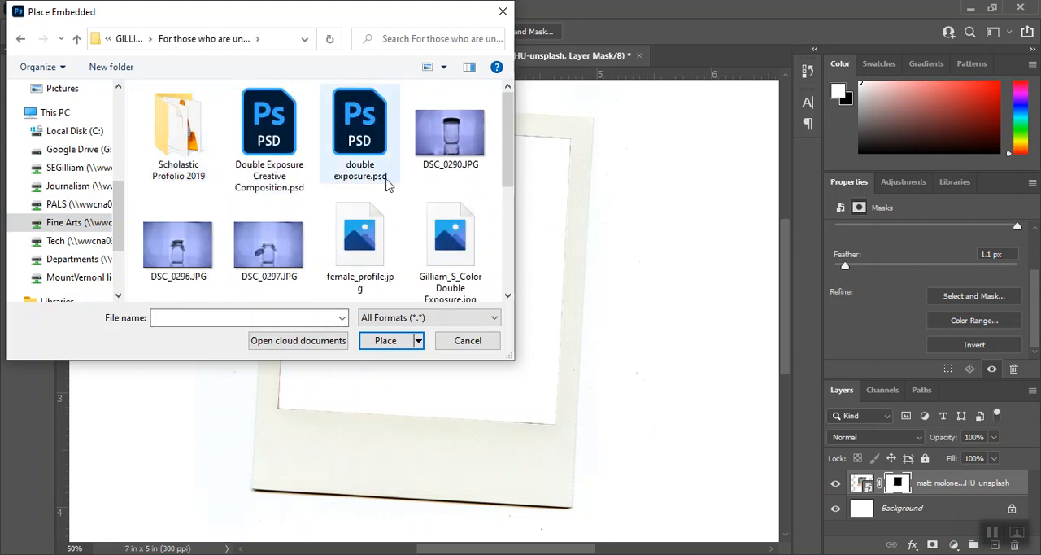
pyautogui.scroll(-3, 386, 199)
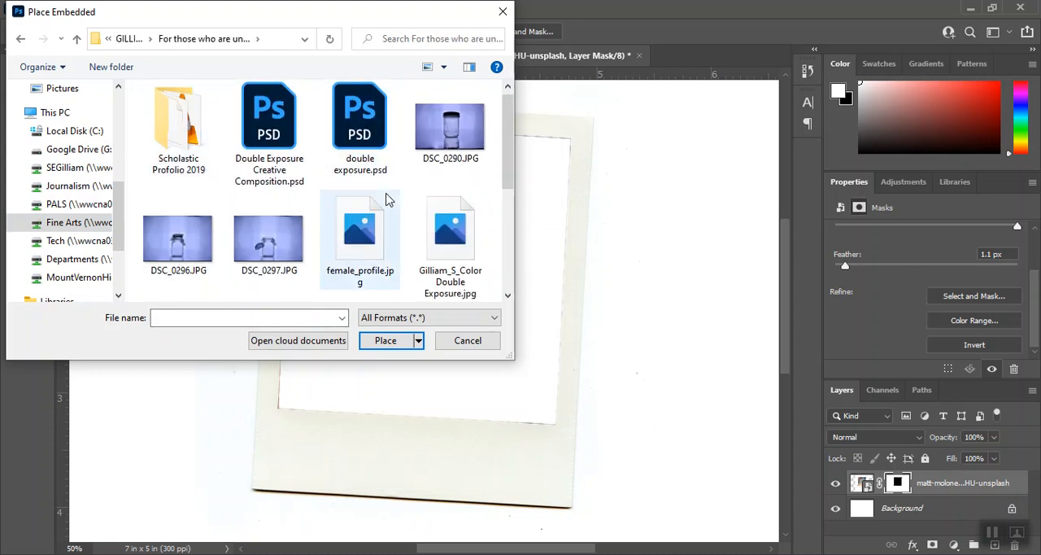
pyautogui.click(450, 146)
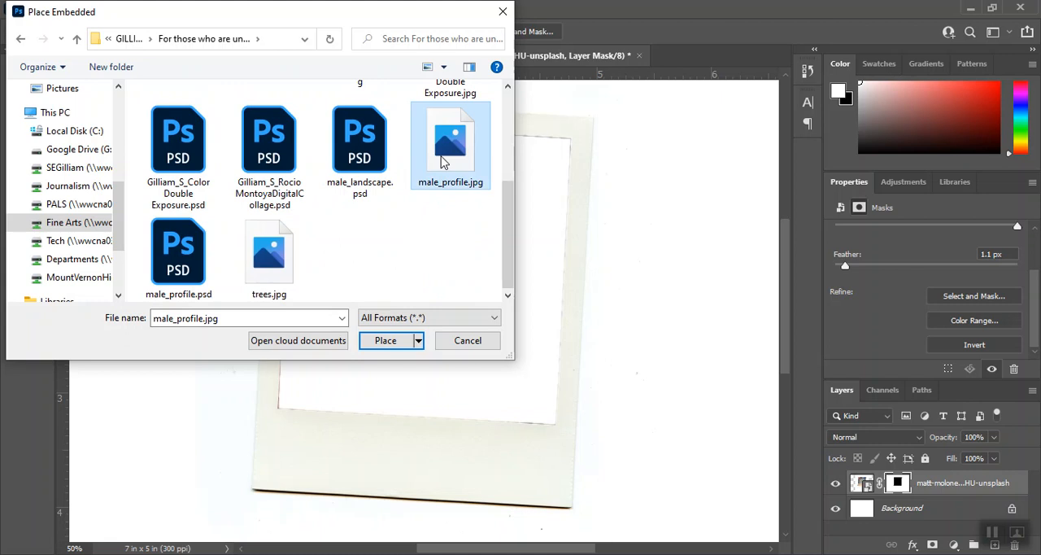
pyautogui.click(385, 341)
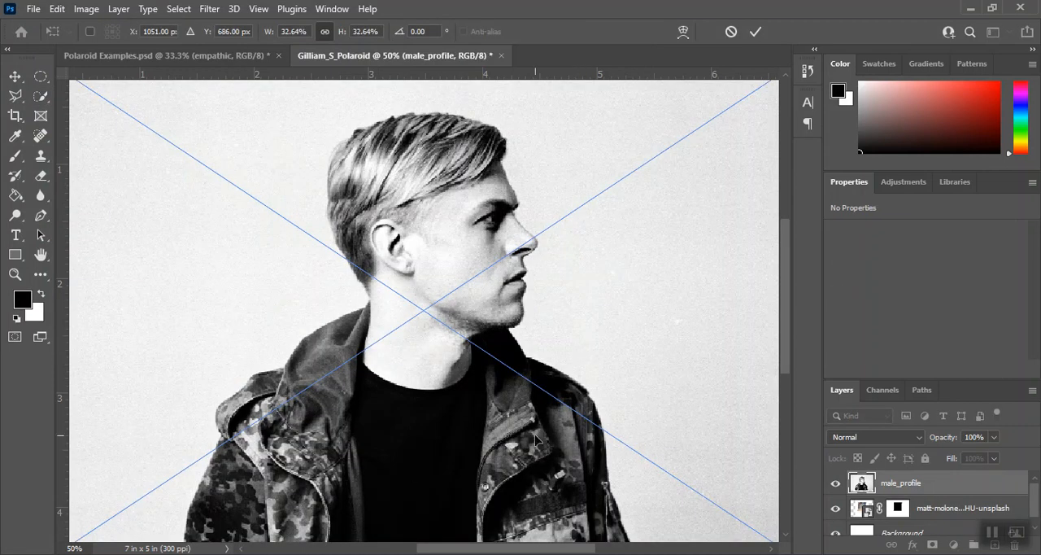
# Commit the placed portrait at its initial size and move the male_profile layer beneath the Polaroid layer.
pyautogui.hotkey('ctrl', '-')
pyautogui.hotkey('ctrl', '-')
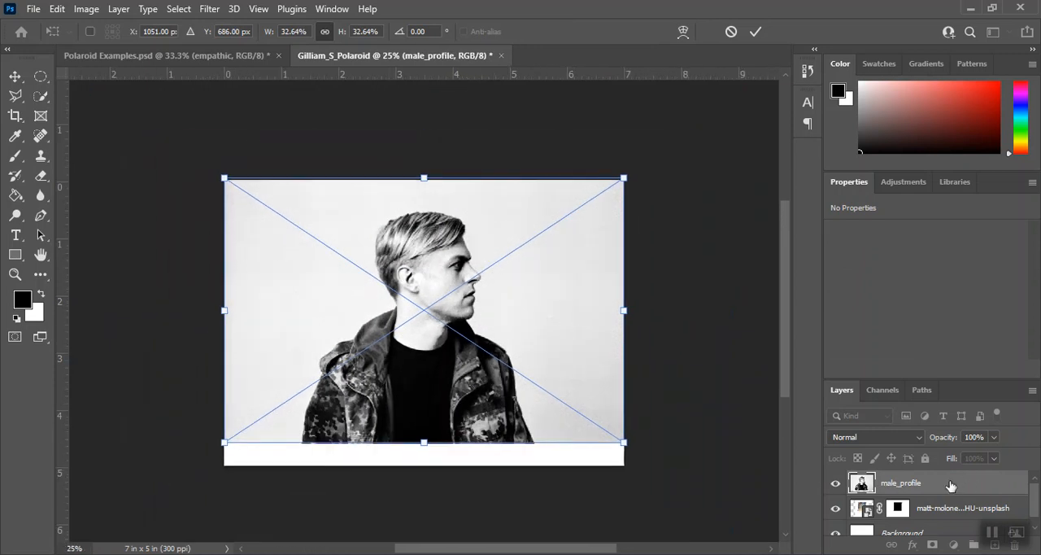
pyautogui.click(949, 484)
pyautogui.press('w')
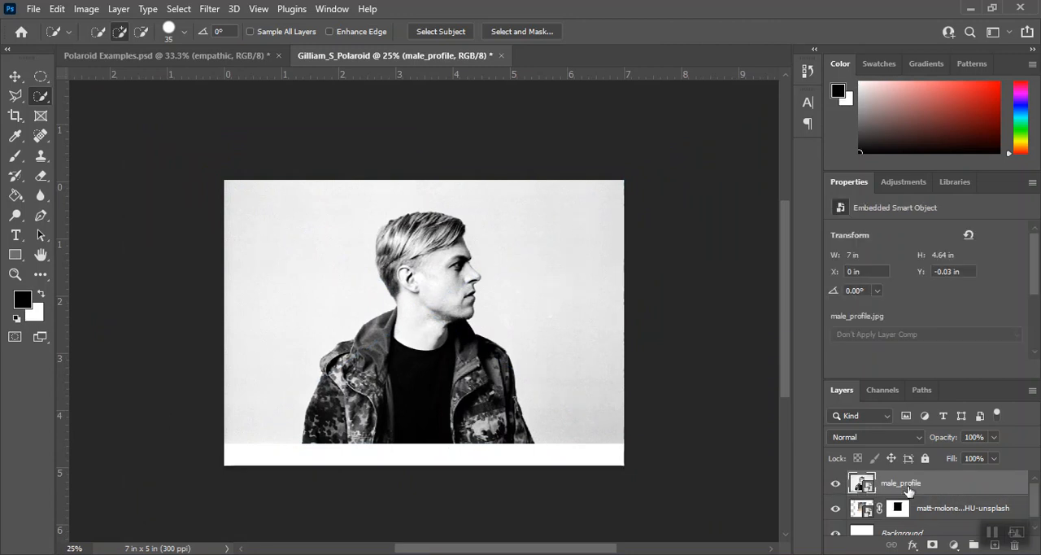
pyautogui.moveTo(946, 486); pyautogui.dragTo(946, 511)
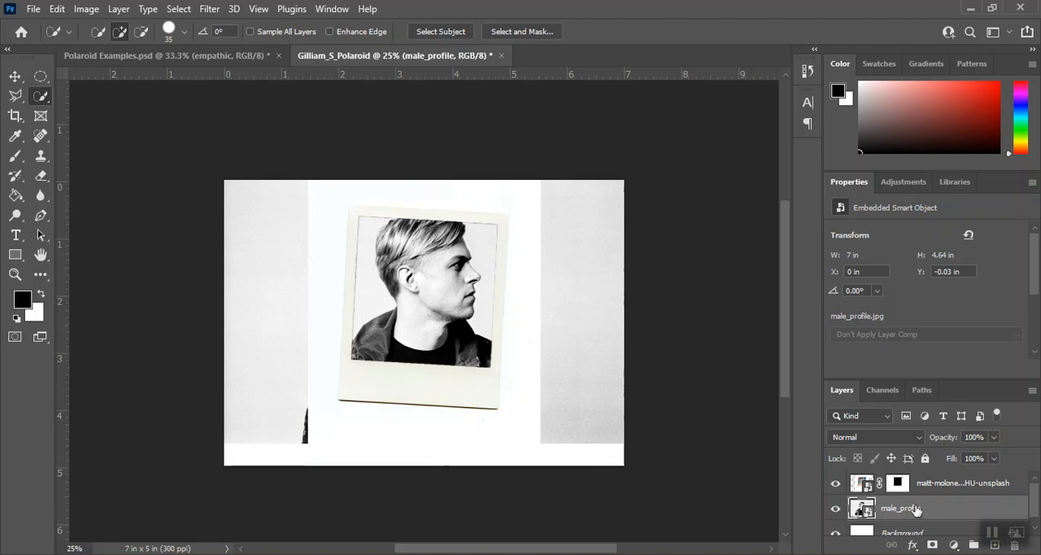
# Scale the male_profile image proportionally to 51.40% and position it so the back of the head and the ear fill the Polaroid opening.
pyautogui.hotkey('ctrl', 't')
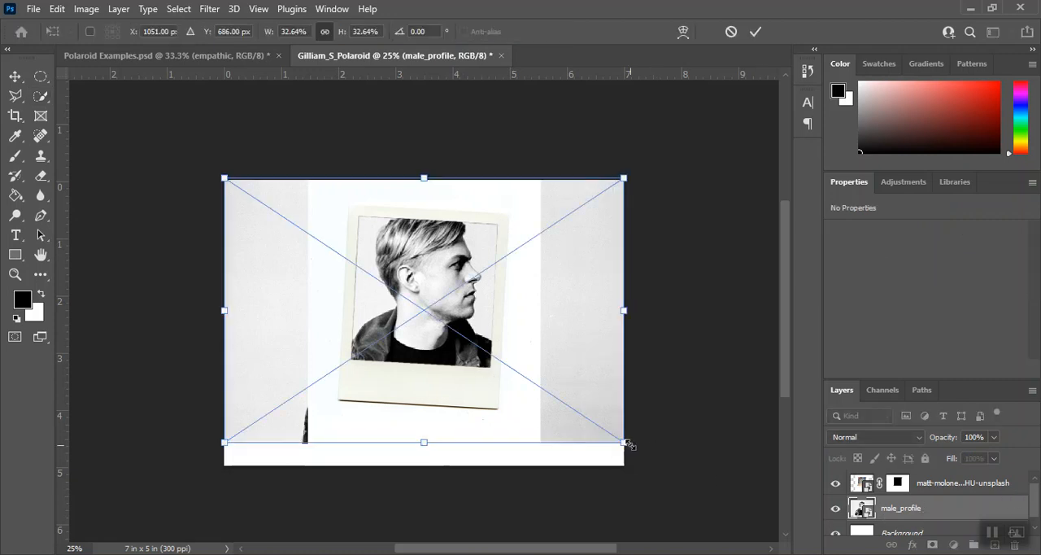
pyautogui.moveTo(626, 445); pyautogui.dragTo(766, 551)
pyautogui.moveTo(288, 319); pyautogui.dragTo(226, 313)
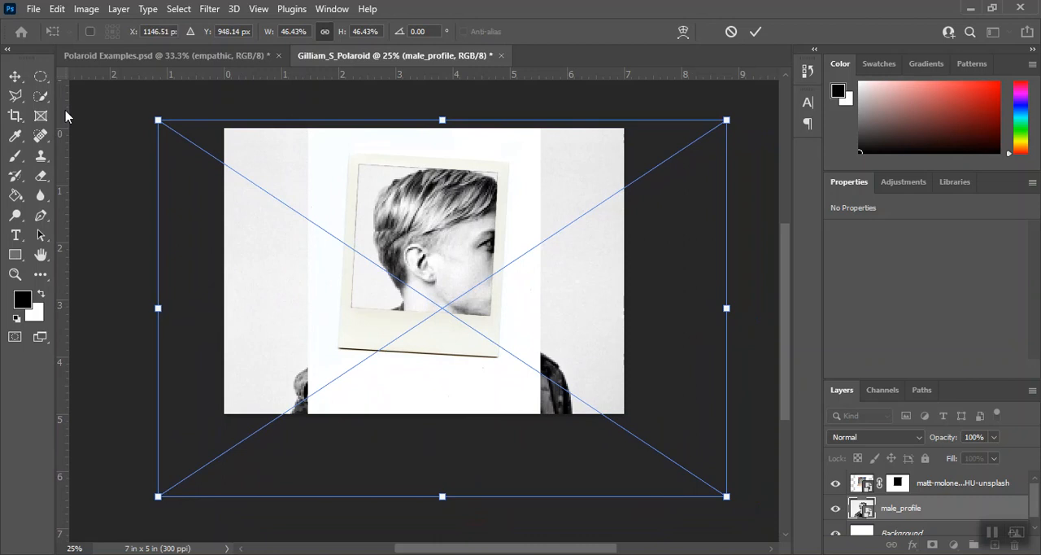
pyautogui.moveTo(155, 118); pyautogui.dragTo(91, 79)
pyautogui.moveTo(215, 141); pyautogui.dragTo(292, 148)
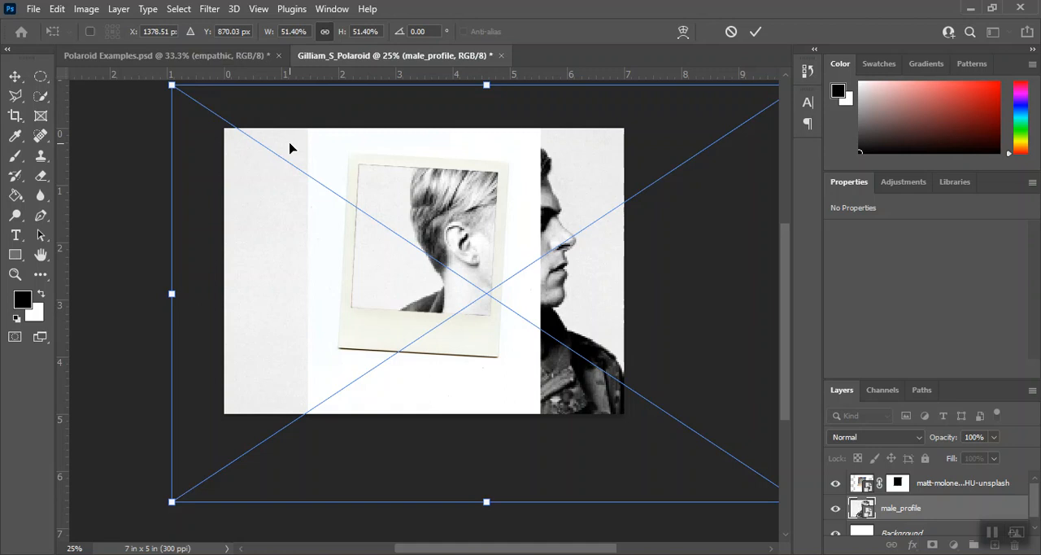
pyautogui.moveTo(270, 234); pyautogui.dragTo(241, 239)
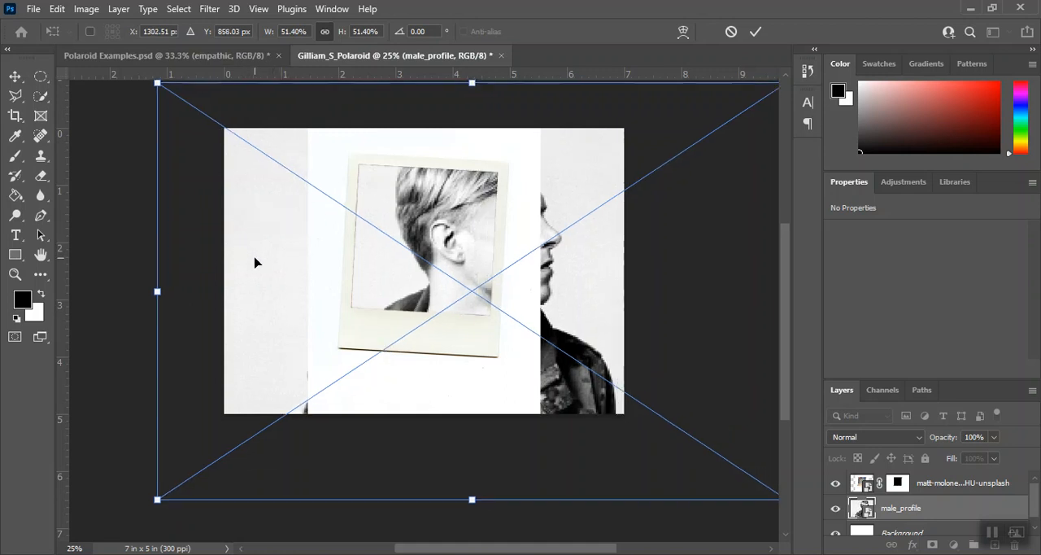
pyautogui.press('Return')
pyautogui.press('w')
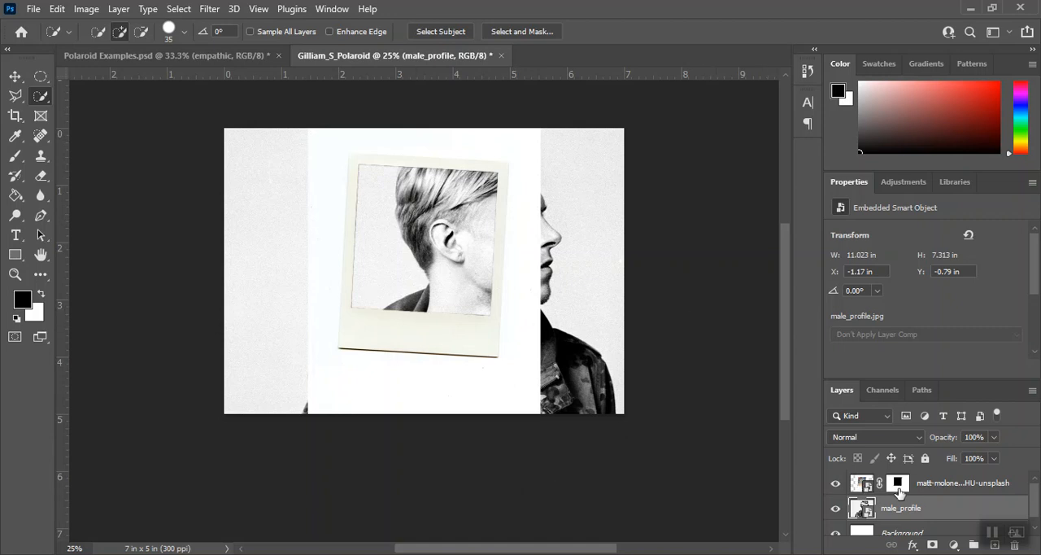
# Rasterize the male_profile smart object layer.
pyautogui.click(898, 491)
pyautogui.click(896, 519)
pyautogui.rightClick(943, 513)
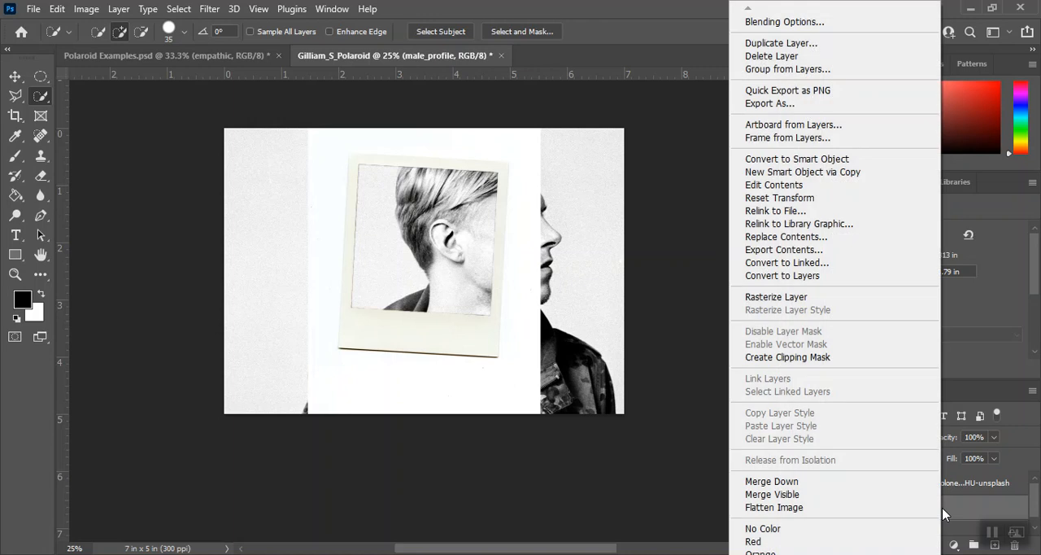
pyautogui.click(787, 298)
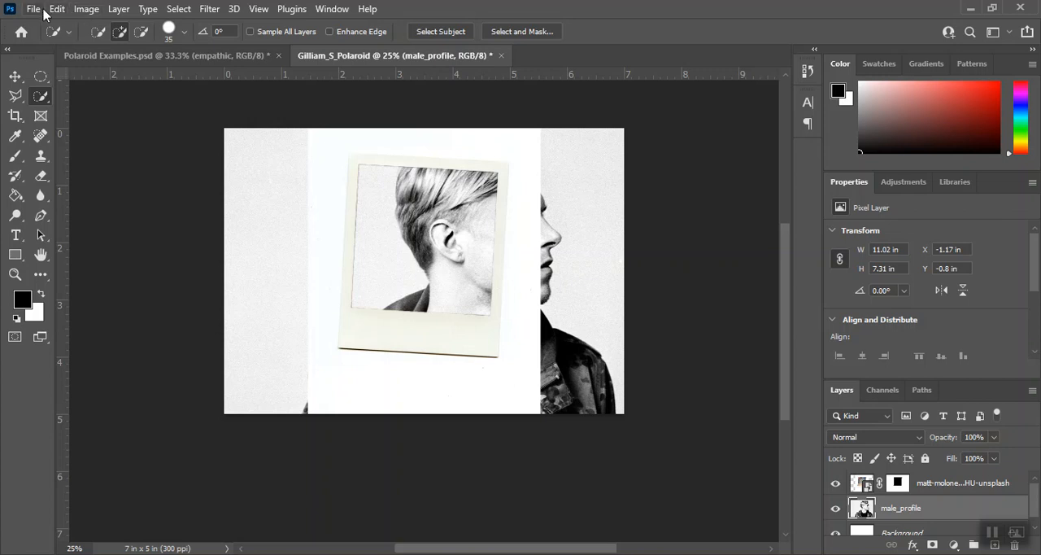
# Apply a Black & White adjustment to the male_profile layer with Reds 17, Yellows 53, Greens 49 and Cyans 43.
pyautogui.click(83, 9)
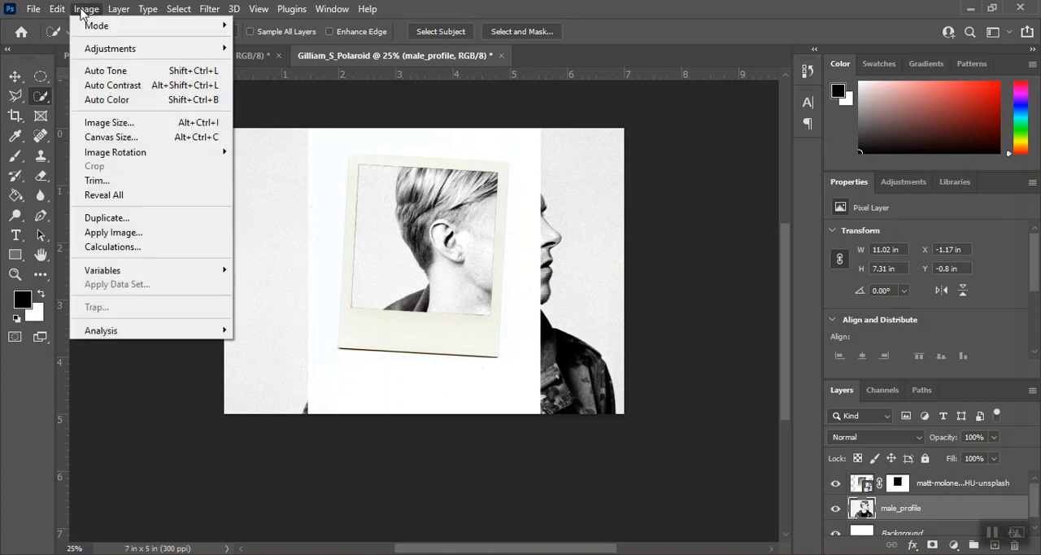
pyautogui.moveTo(92, 52)
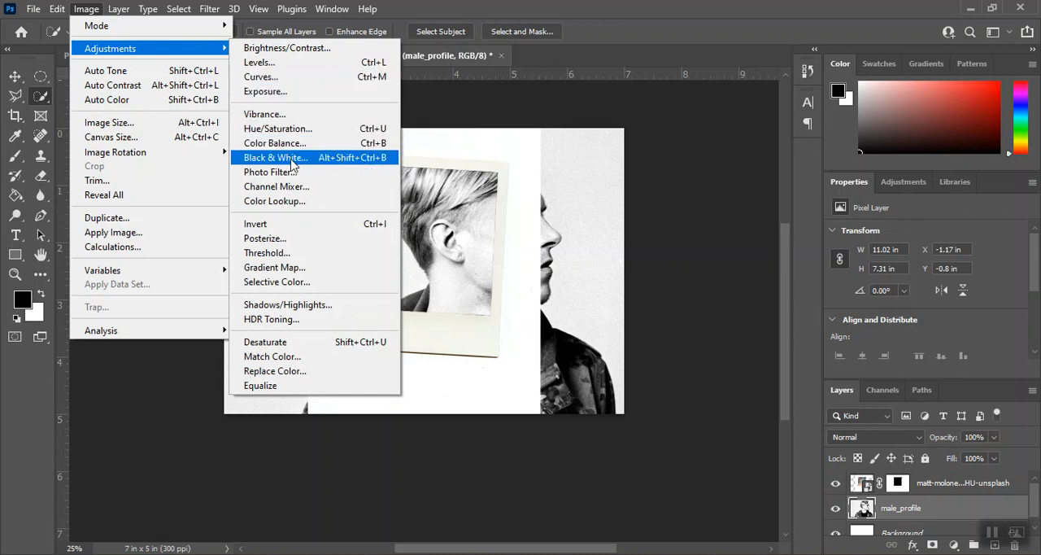
pyautogui.click(292, 165)
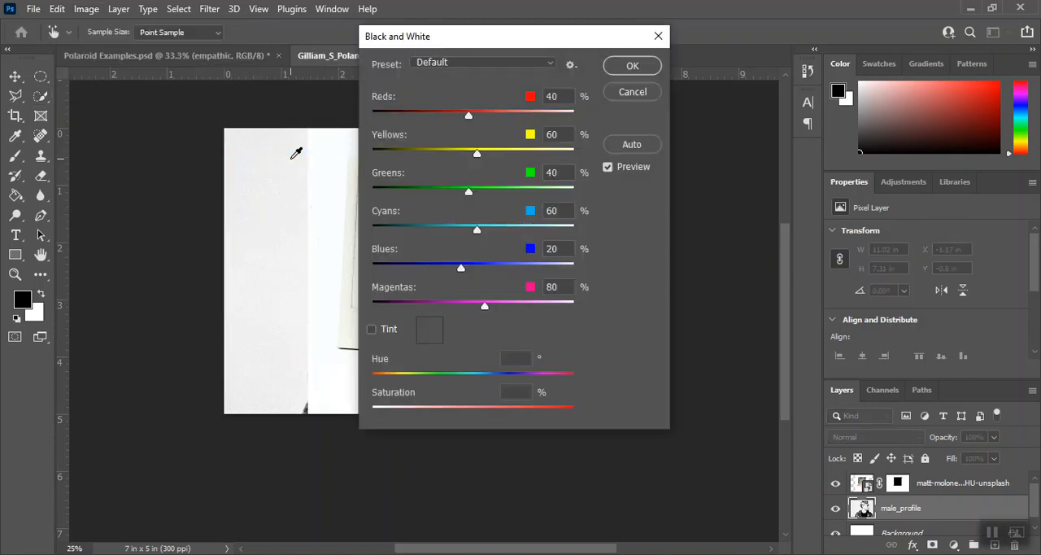
pyautogui.moveTo(478, 42); pyautogui.dragTo(718, 30)
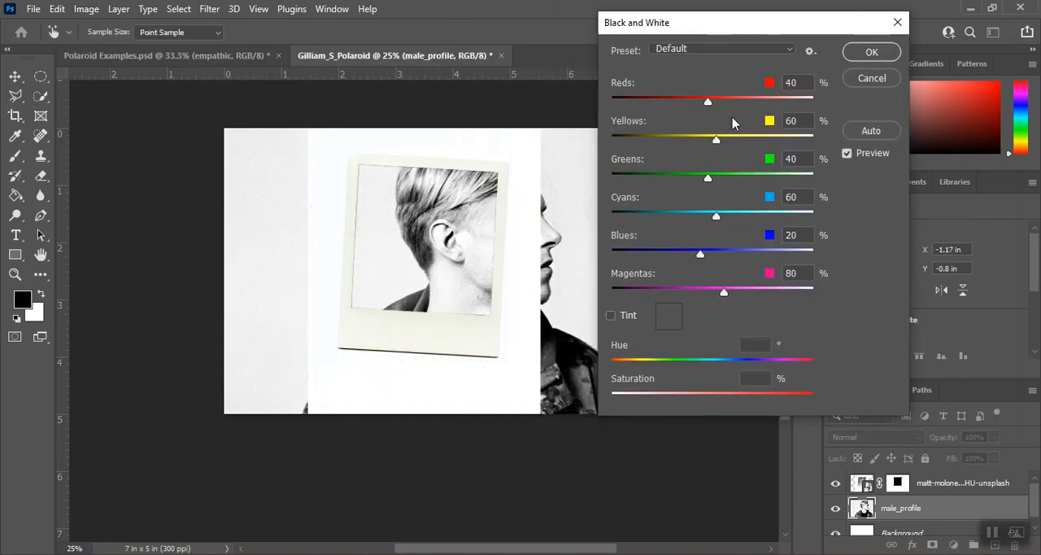
pyautogui.moveTo(710, 104)
pyautogui.mouseDown()
pyautogui.moveTo(727, 103)
pyautogui.moveTo(704, 105)
pyautogui.mouseUp()
pyautogui.moveTo(715, 143)
pyautogui.mouseDown()
pyautogui.moveTo(728, 147)
pyautogui.moveTo(713, 144)
pyautogui.mouseUp()
pyautogui.moveTo(708, 177); pyautogui.dragTo(711, 178)
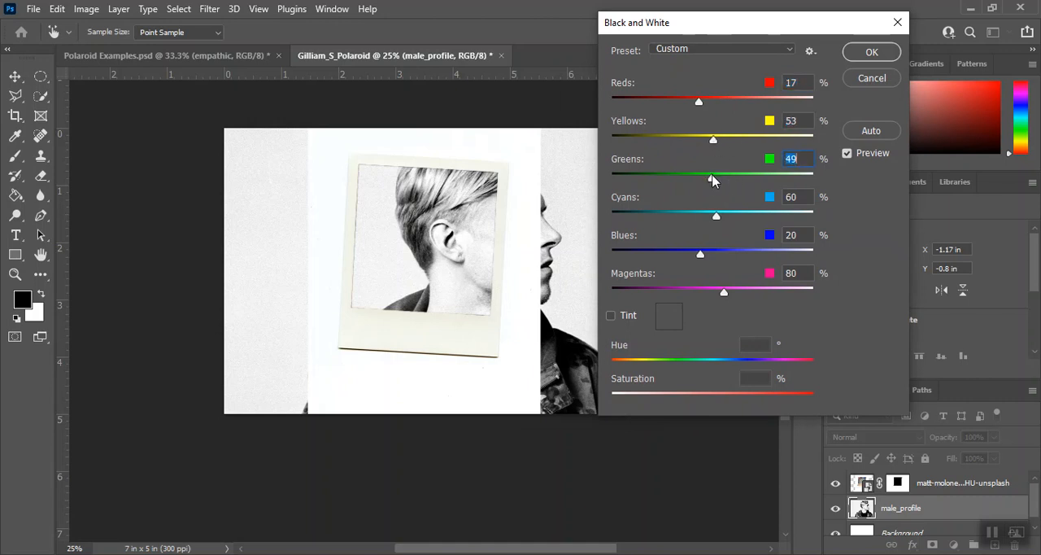
pyautogui.moveTo(720, 220); pyautogui.dragTo(709, 217)
pyautogui.click(871, 53)
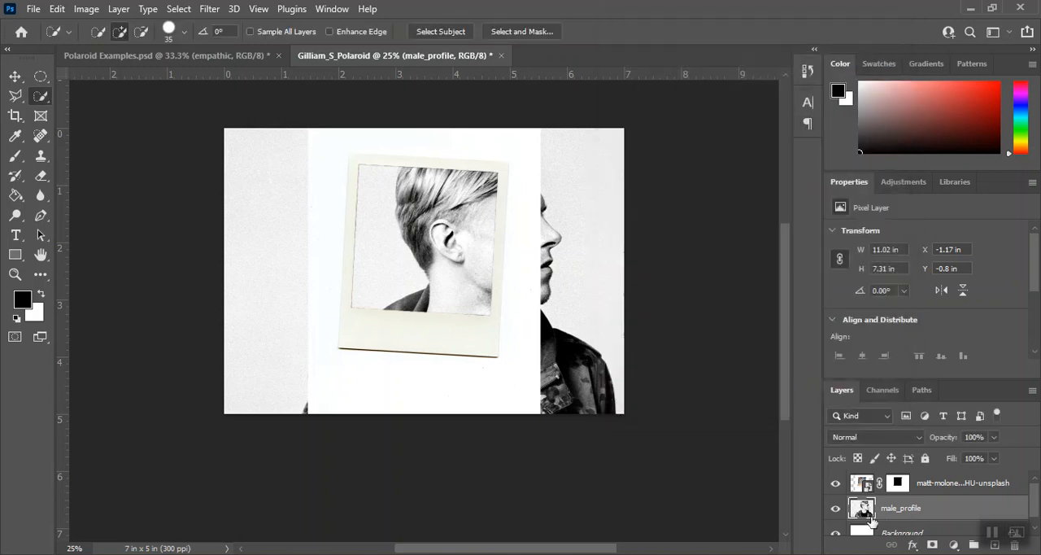
# Copy the Polaroid layer's mask onto the male_profile layer, keeping the original mask.
pyautogui.click(1006, 483)
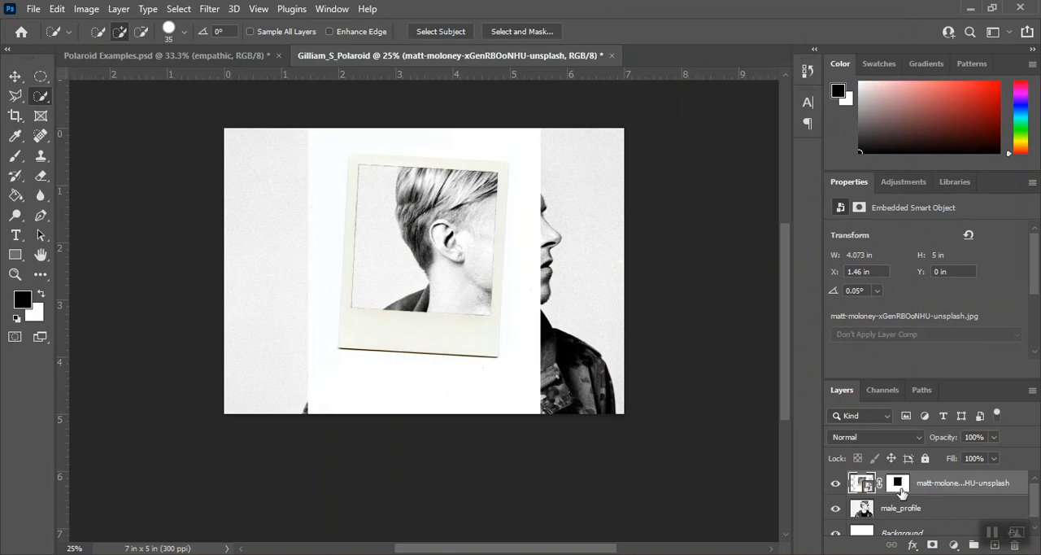
pyautogui.click(898, 485)
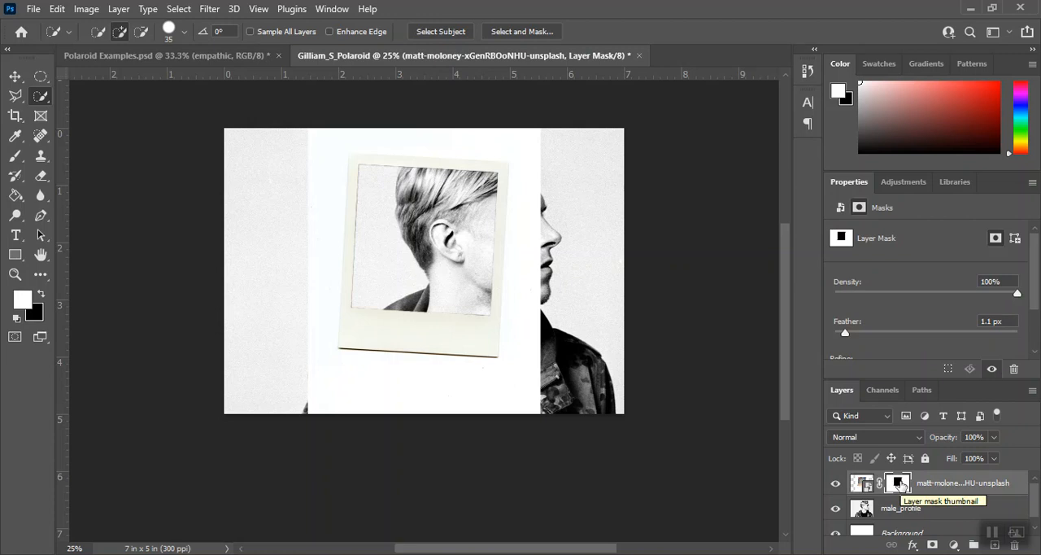
pyautogui.moveTo(899, 484); pyautogui.dragTo(898, 509)
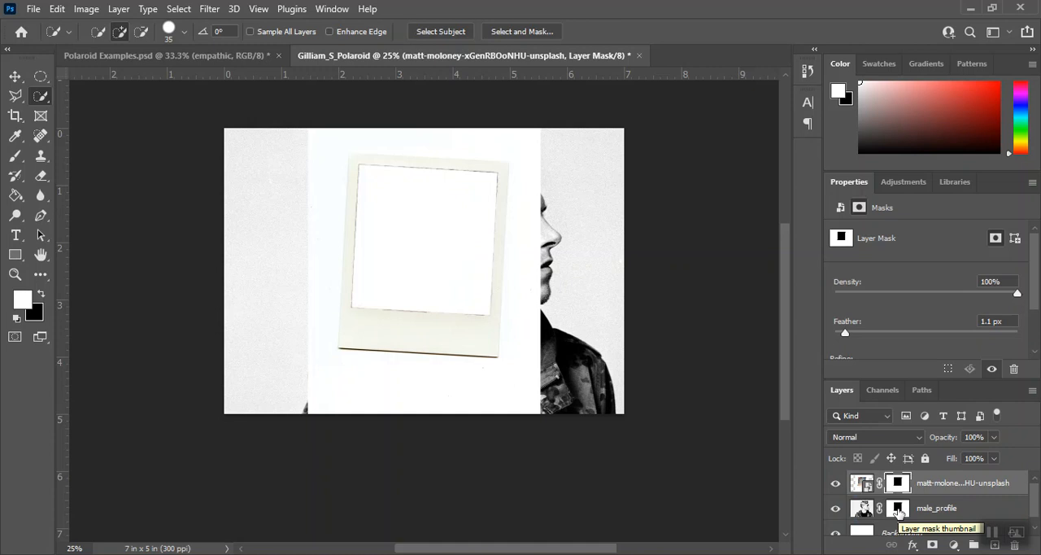
# Invert the male_profile layer's mask to show the portrait only inside the Polaroid opening.
pyautogui.click(979, 509)
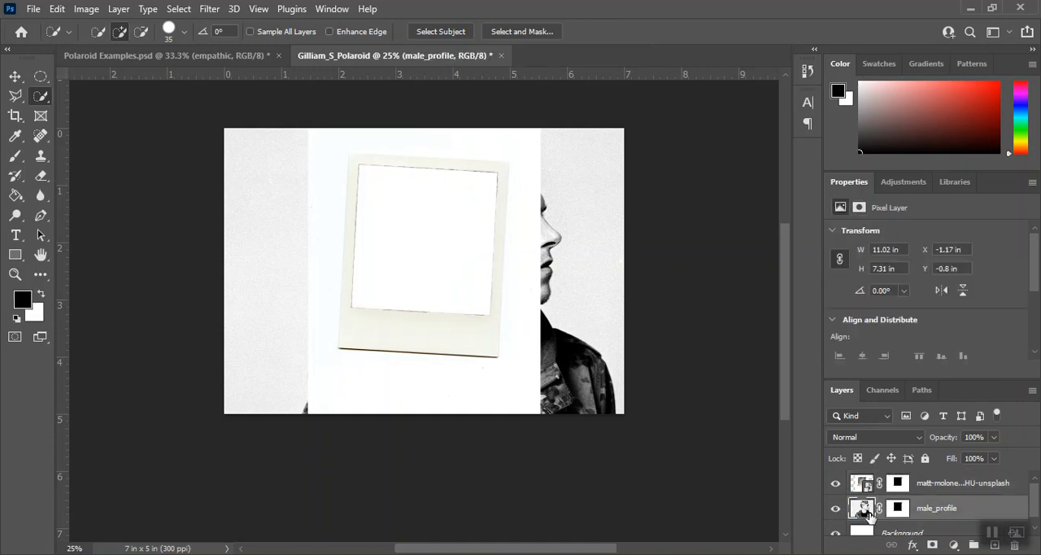
pyautogui.click(900, 507)
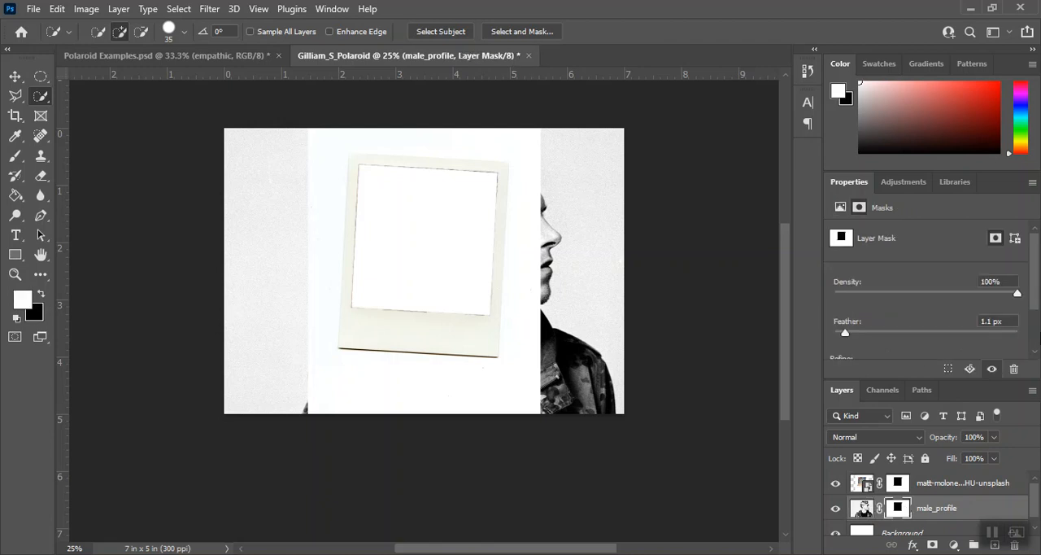
pyautogui.moveTo(1037, 303); pyautogui.dragTo(1037, 342)
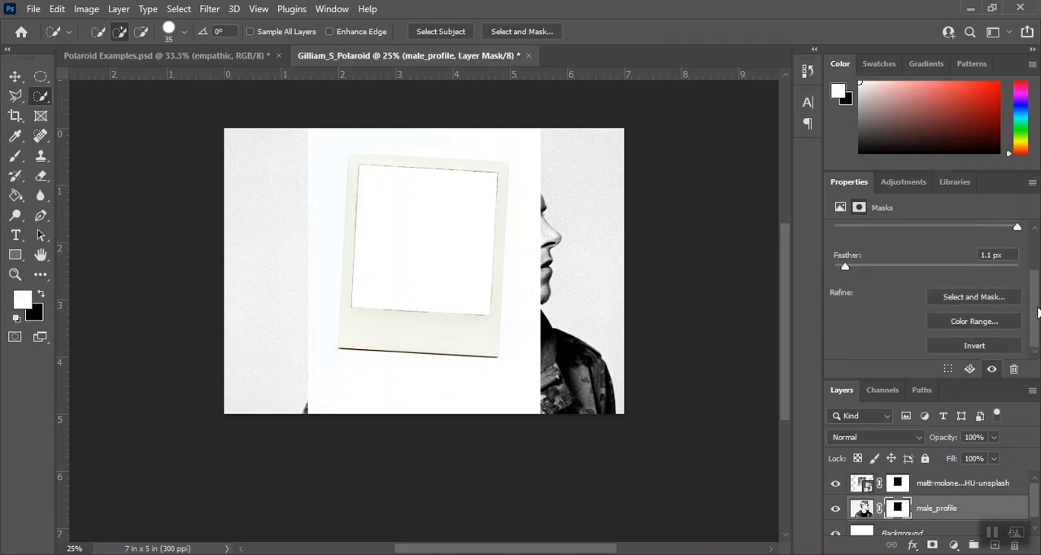
pyautogui.click(978, 347)
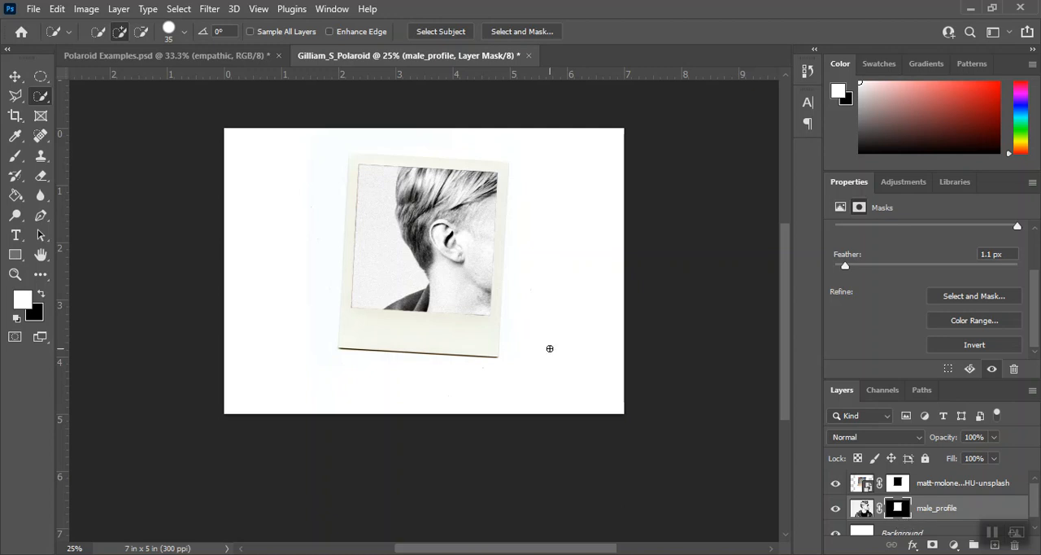
# Add the horizontal text caption "empathic" on the Polaroid's lower border, on a new type layer above the Polaroid layer.
pyautogui.click(1021, 493)
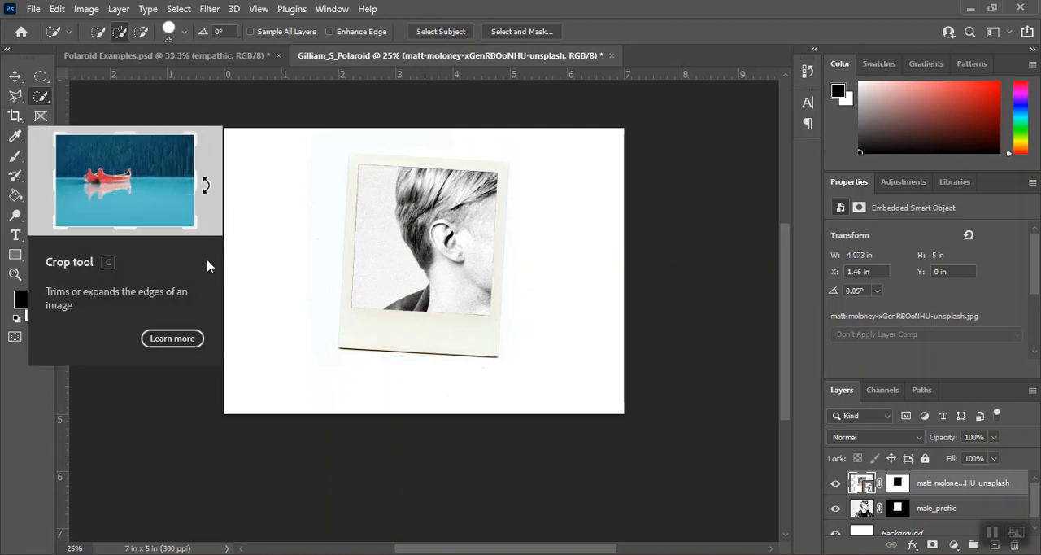
pyautogui.click(17, 237)
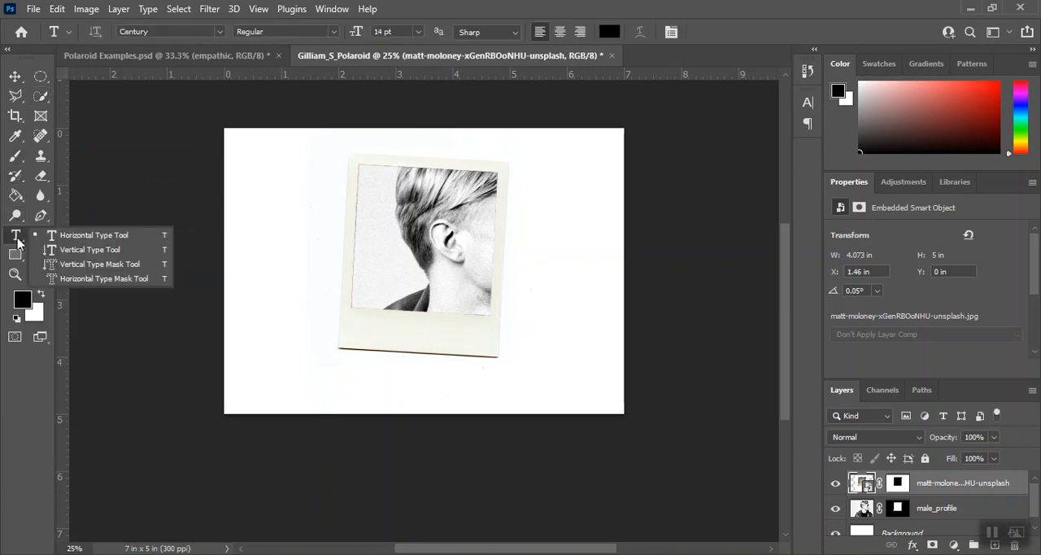
pyautogui.click(61, 236)
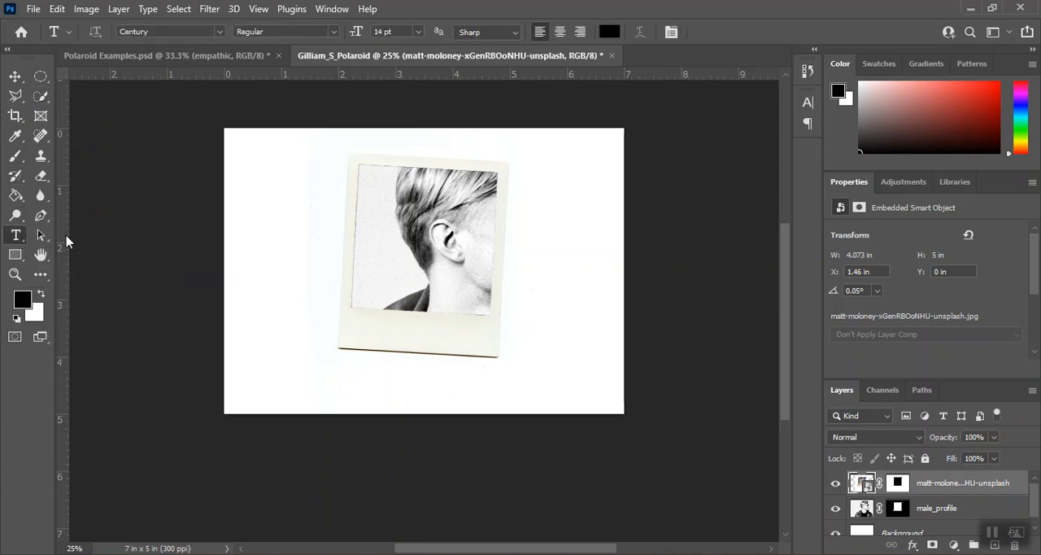
pyautogui.click(375, 331)
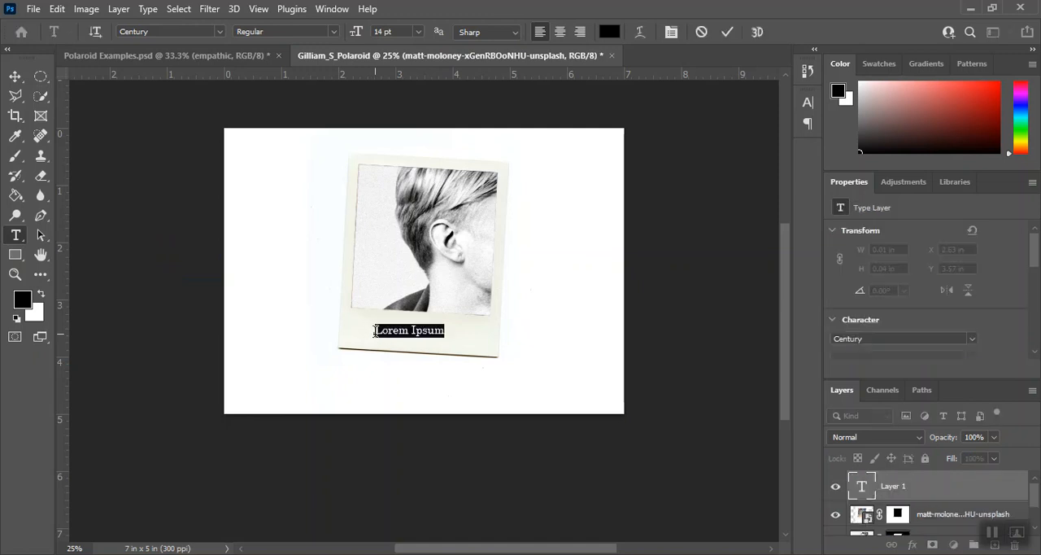
pyautogui.write('empathic')
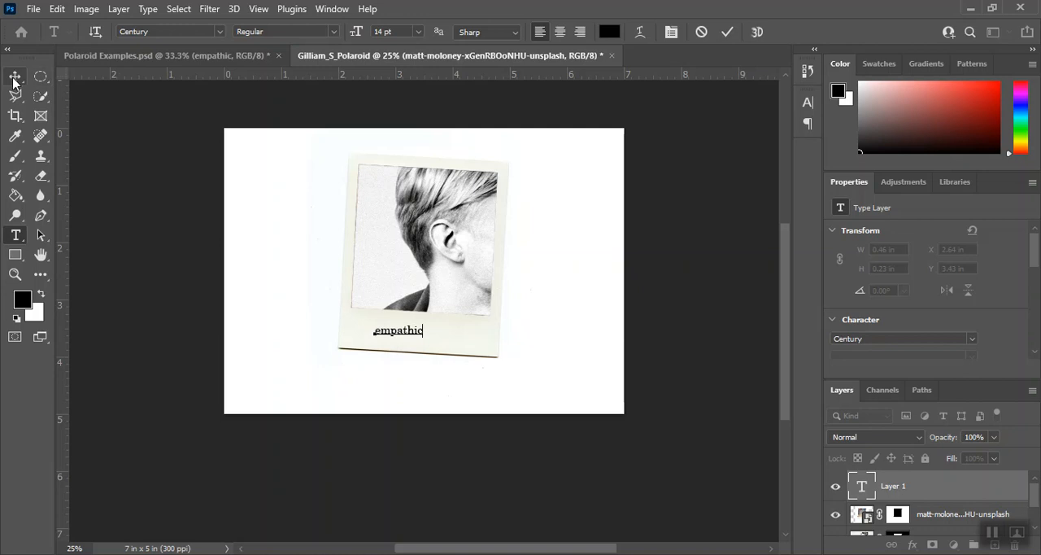
# Set the caption text to the Century font at 18 pt.
pyautogui.moveTo(375, 330); pyautogui.dragTo(422, 330)
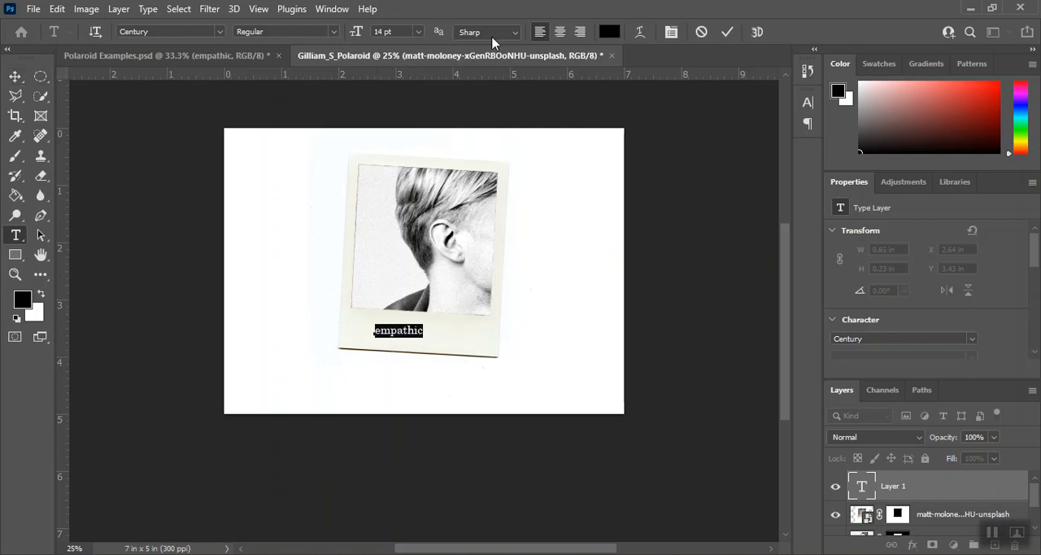
pyautogui.click(225, 32)
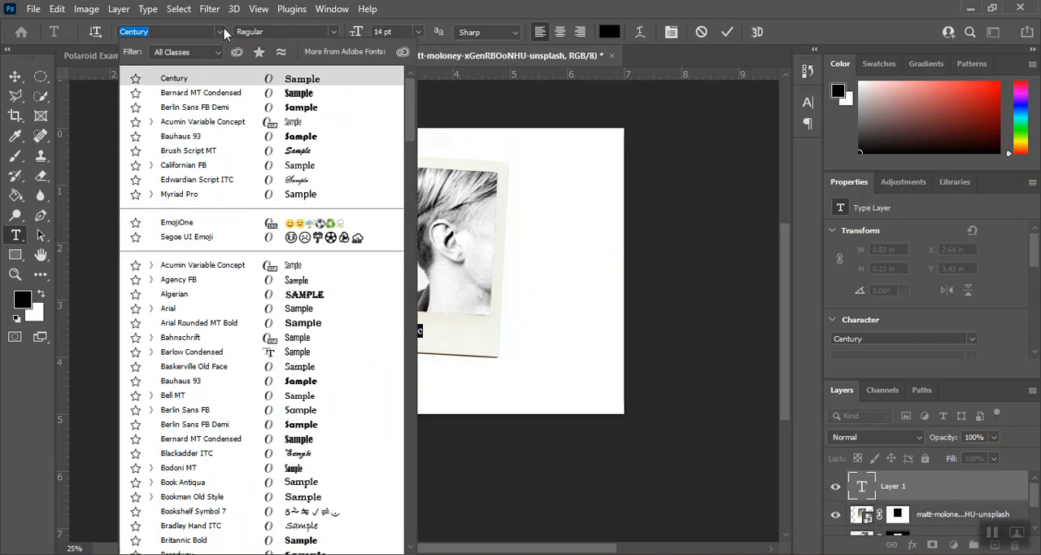
pyautogui.click(307, 81)
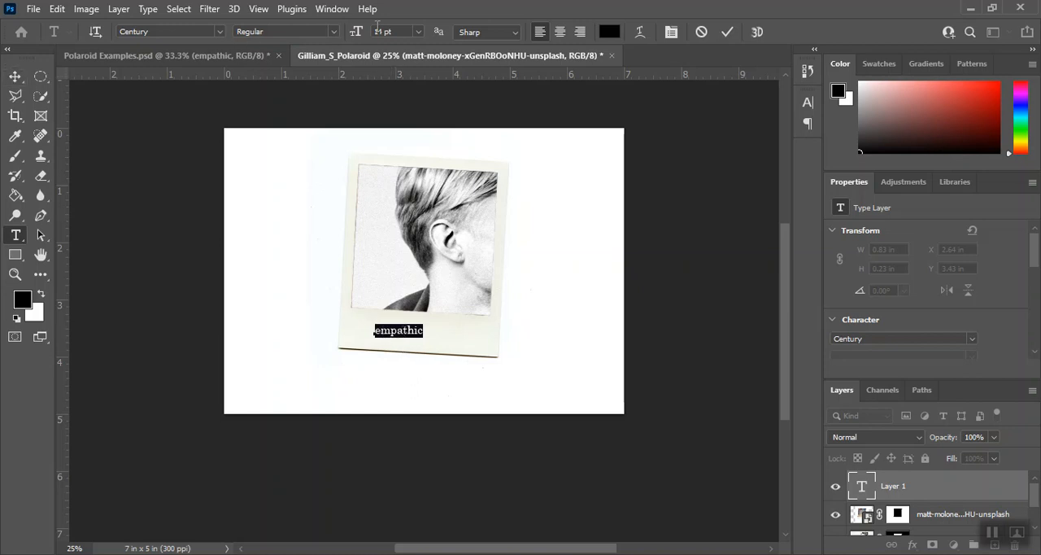
pyautogui.click(418, 32)
pyautogui.click(397, 156)
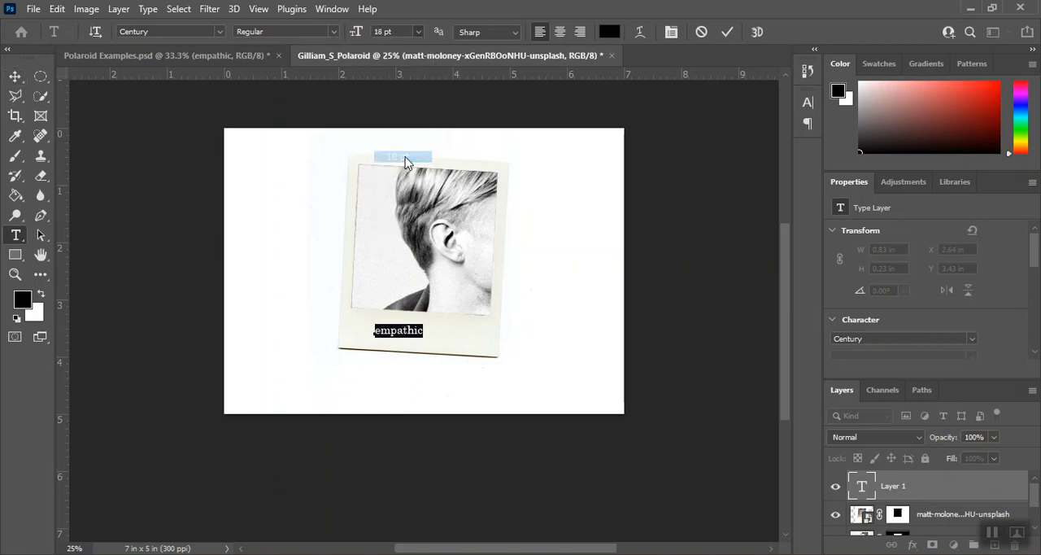
# Center the caption within the Polaroid's lower border and rotate it about 2.5° to follow the frame's tilt.
pyautogui.click(15, 78)
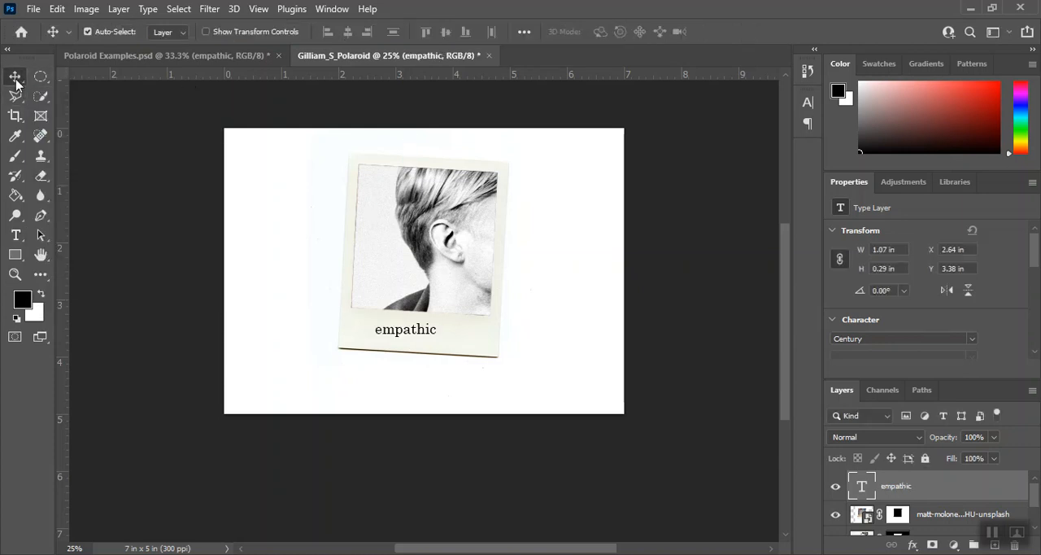
pyautogui.moveTo(423, 335); pyautogui.dragTo(444, 339)
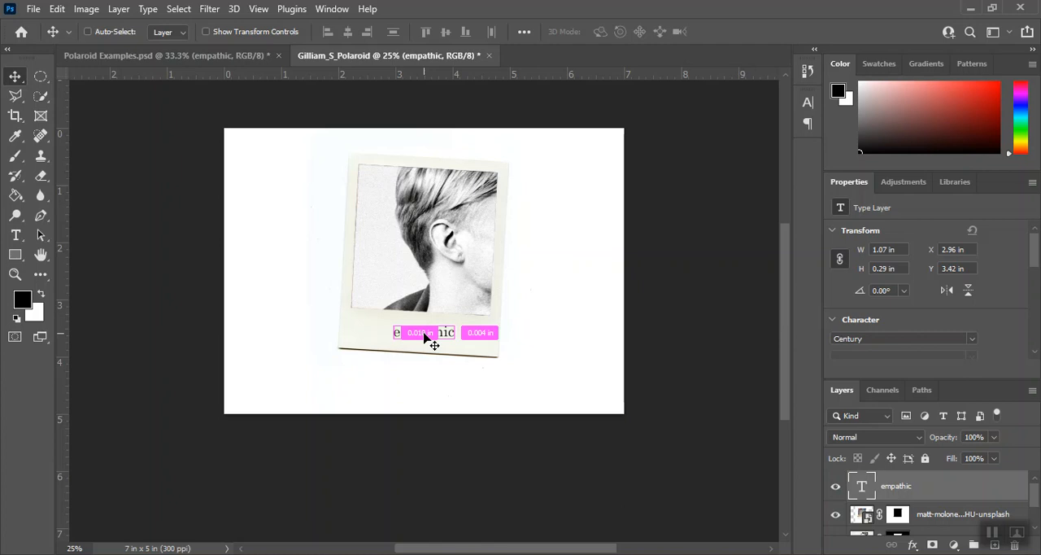
pyautogui.hotkey('ctrl', 't')
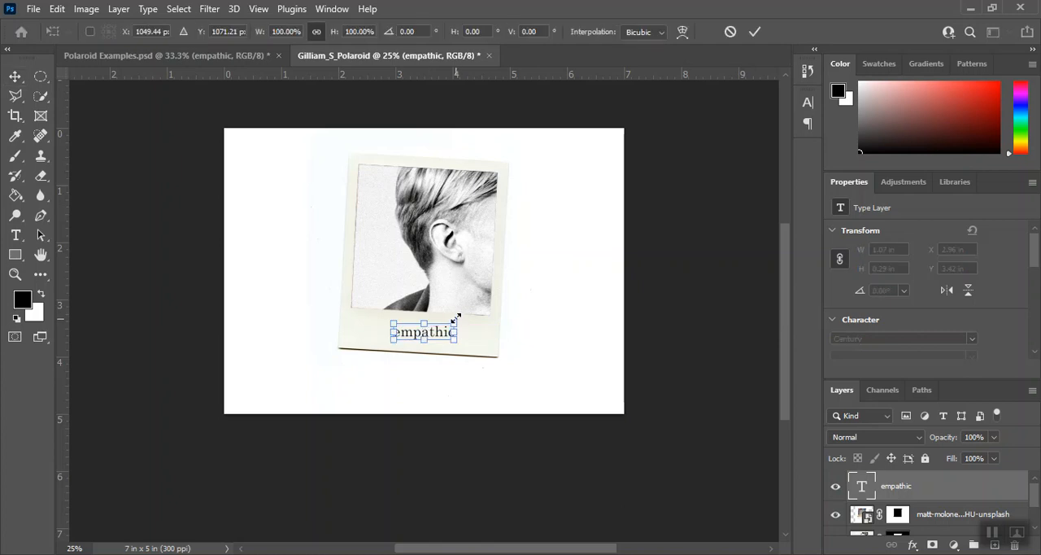
pyautogui.moveTo(458, 314); pyautogui.dragTo(456, 314)
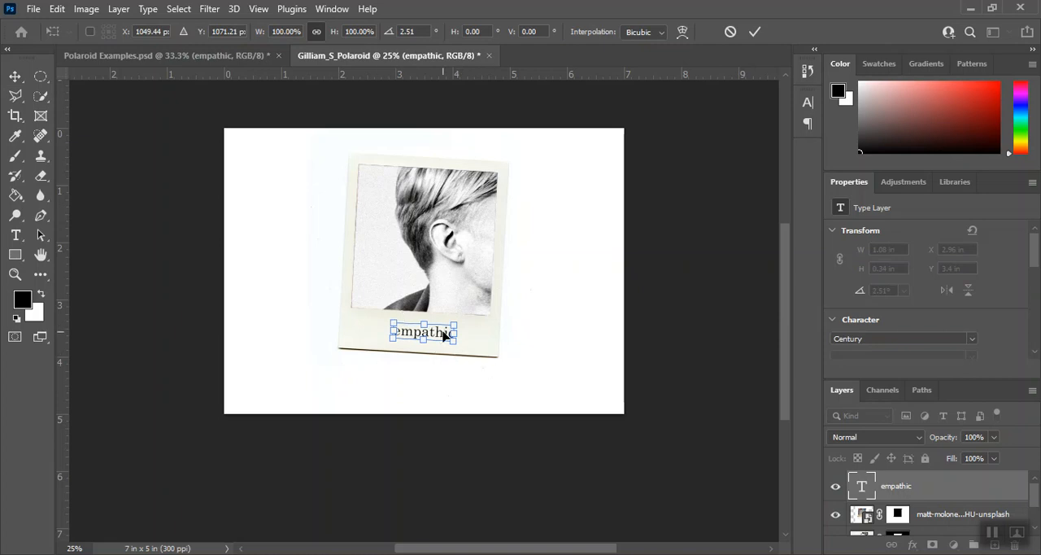
pyautogui.press('Return')
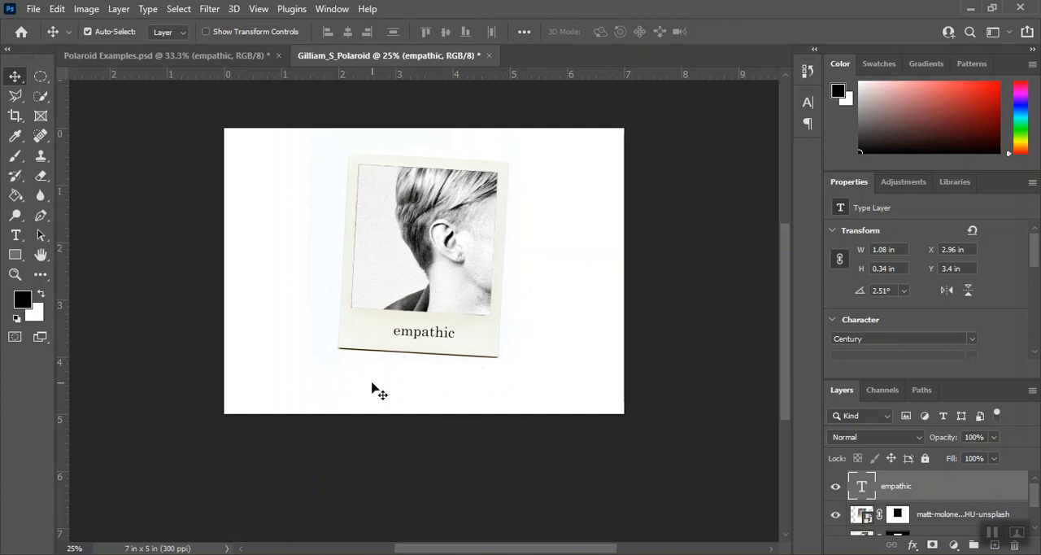
# Save the composition as a Photoshop PSD file under its existing name, with Maximize Compatibility on.
pyautogui.click(33, 9)
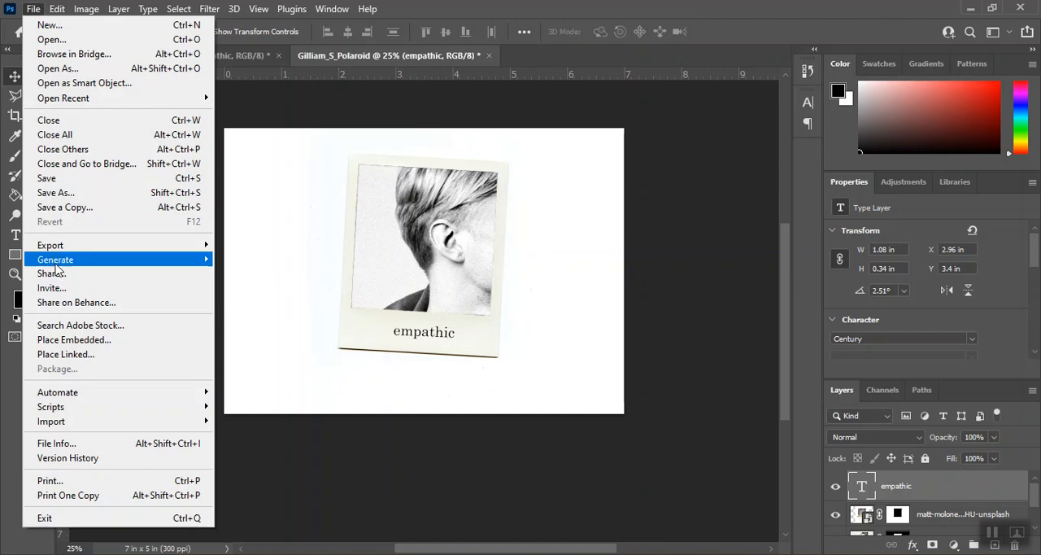
pyautogui.click(57, 193)
pyautogui.click(587, 417)
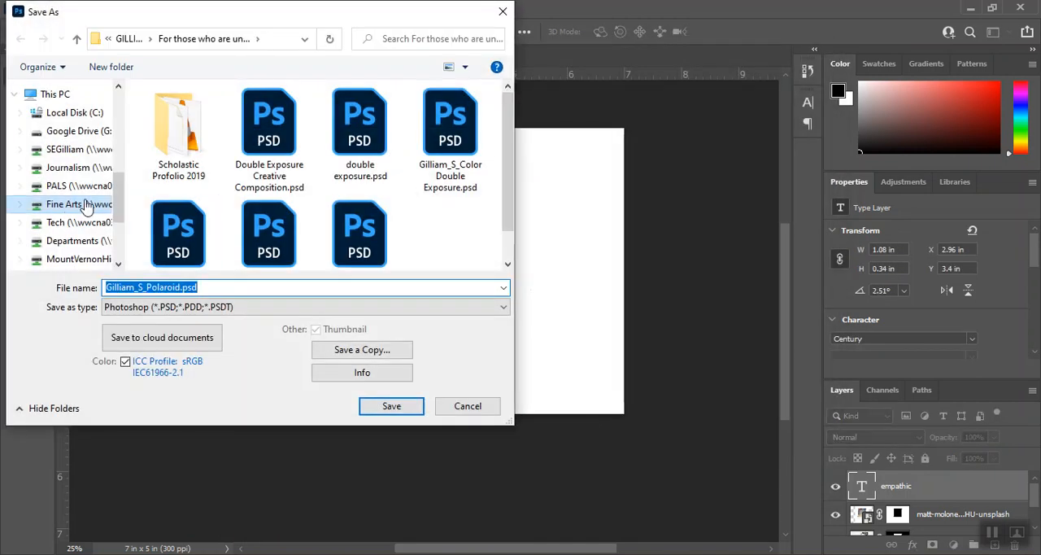
pyautogui.click(110, 289)
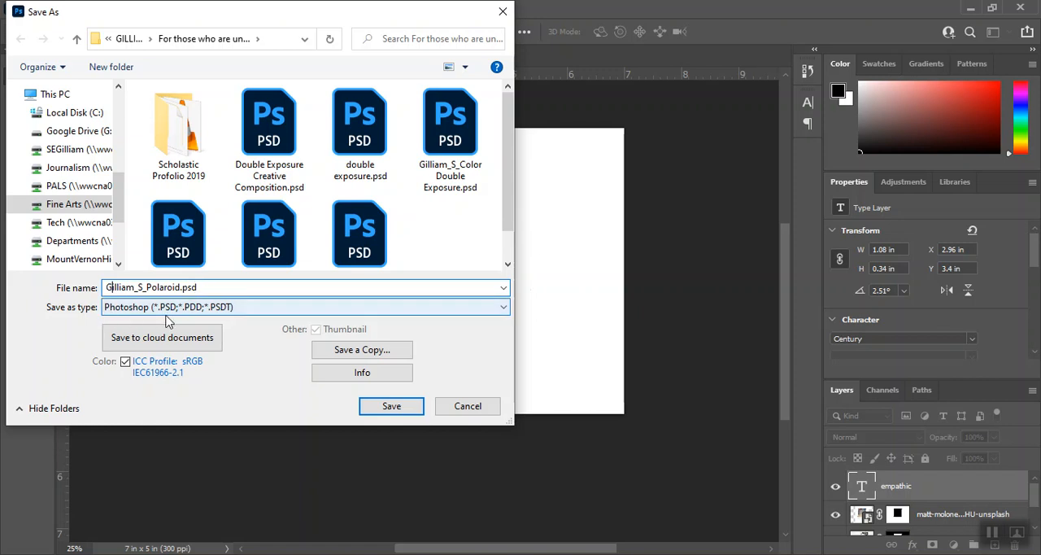
pyautogui.click(379, 403)
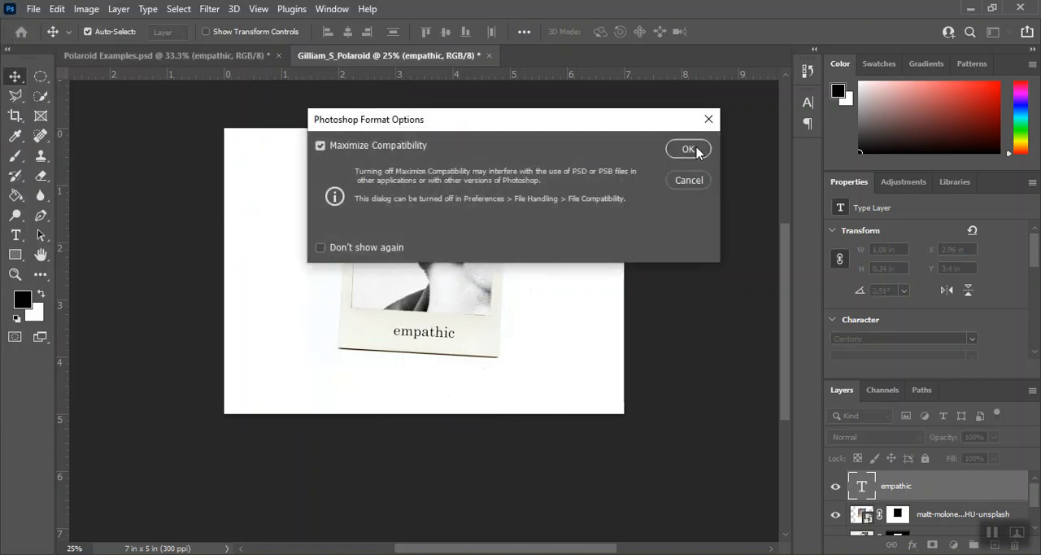
pyautogui.click(701, 149)
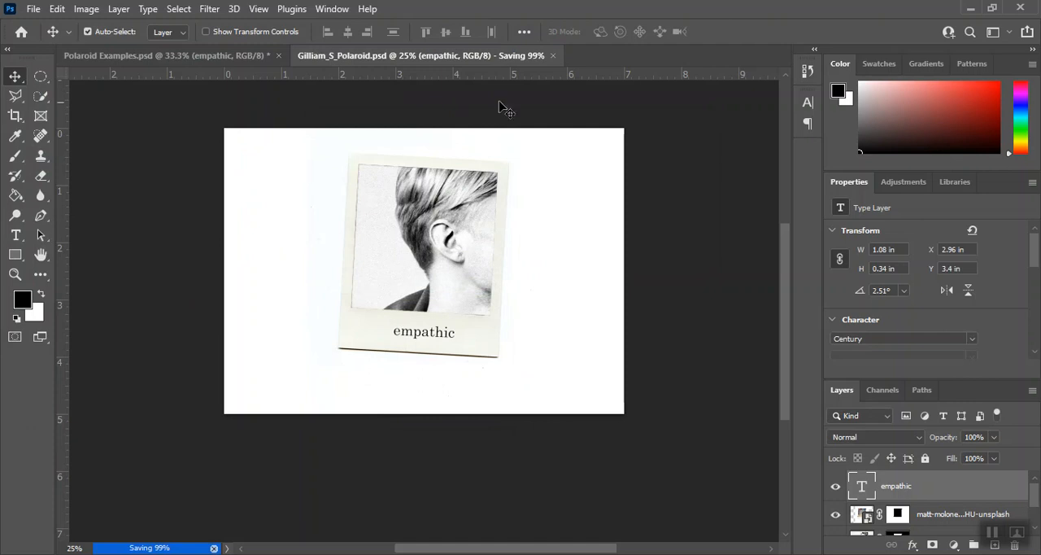
# Export the composition as a Good-quality JPG at 2100 x 1500 px into the Pictures library, keeping the document's file name.
pyautogui.click(34, 9)
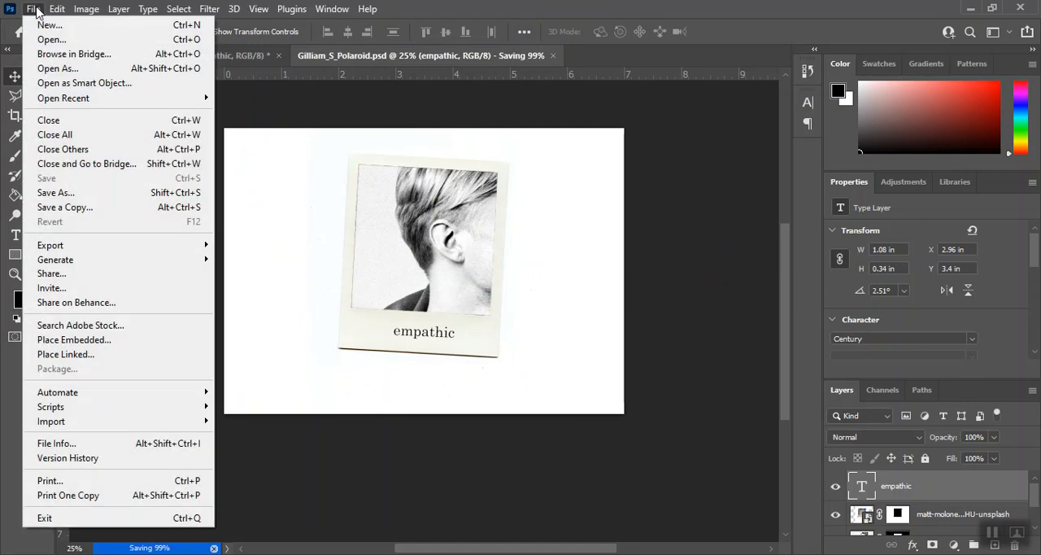
pyautogui.moveTo(53, 249)
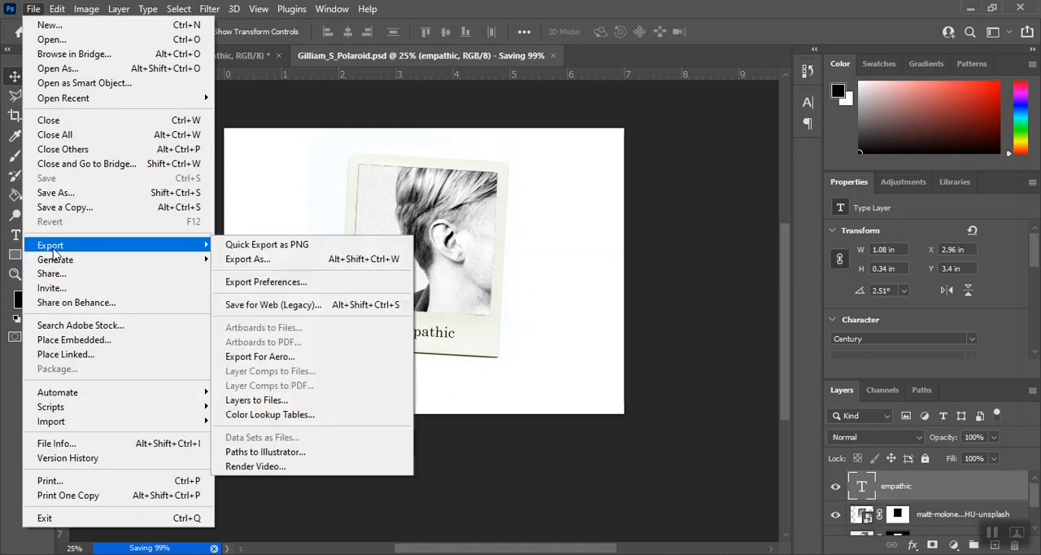
pyautogui.click(249, 260)
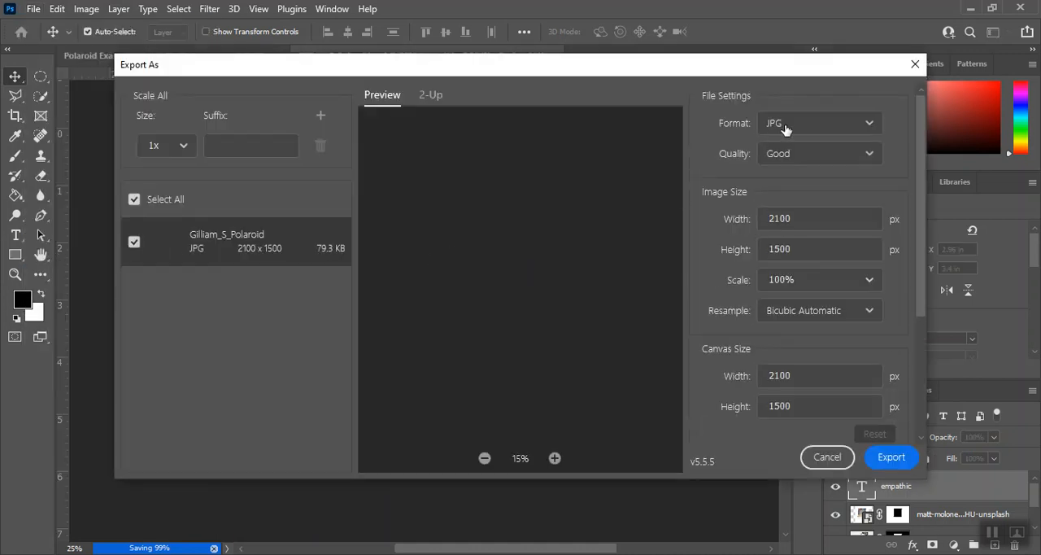
pyautogui.click(816, 154)
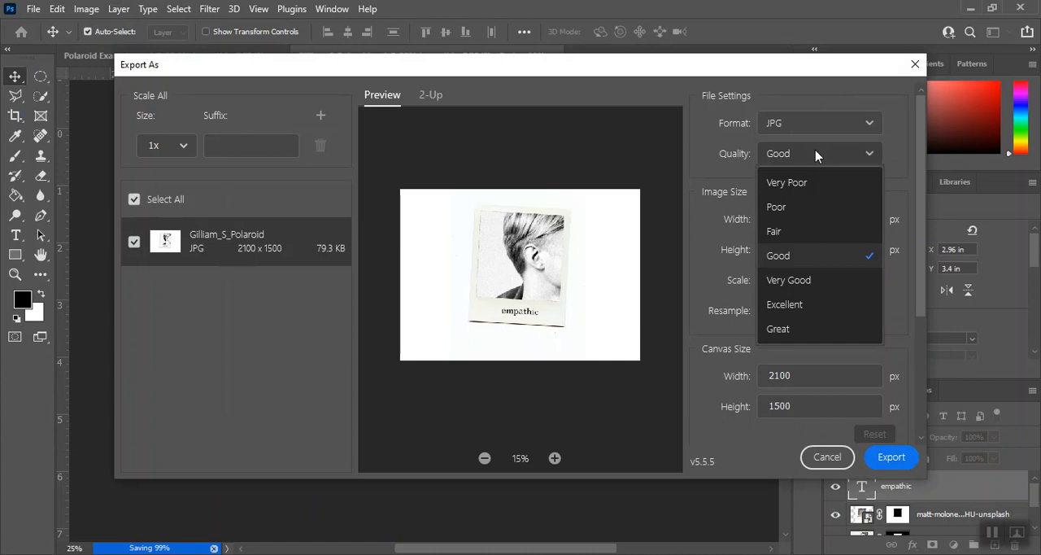
pyautogui.click(778, 255)
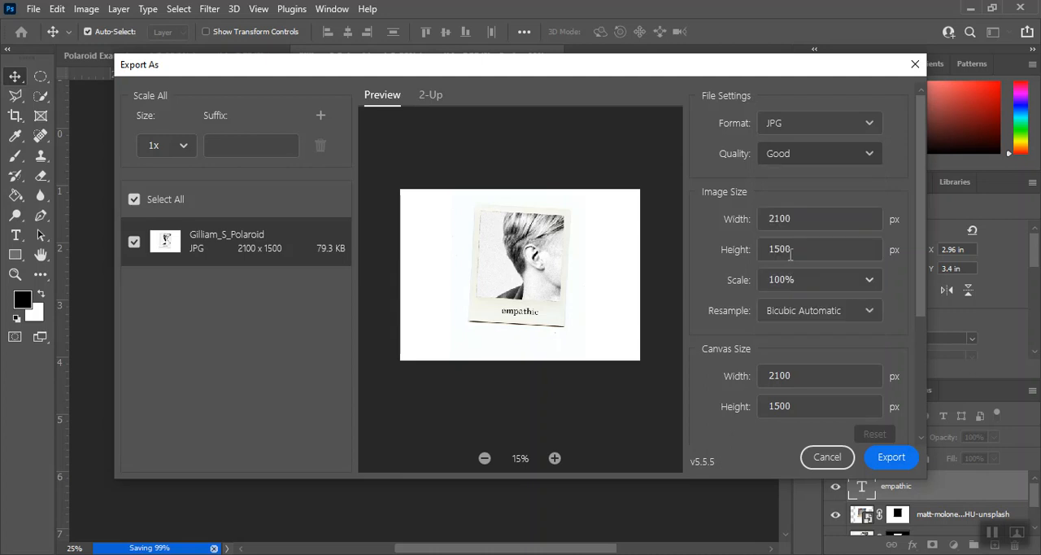
pyautogui.click(891, 457)
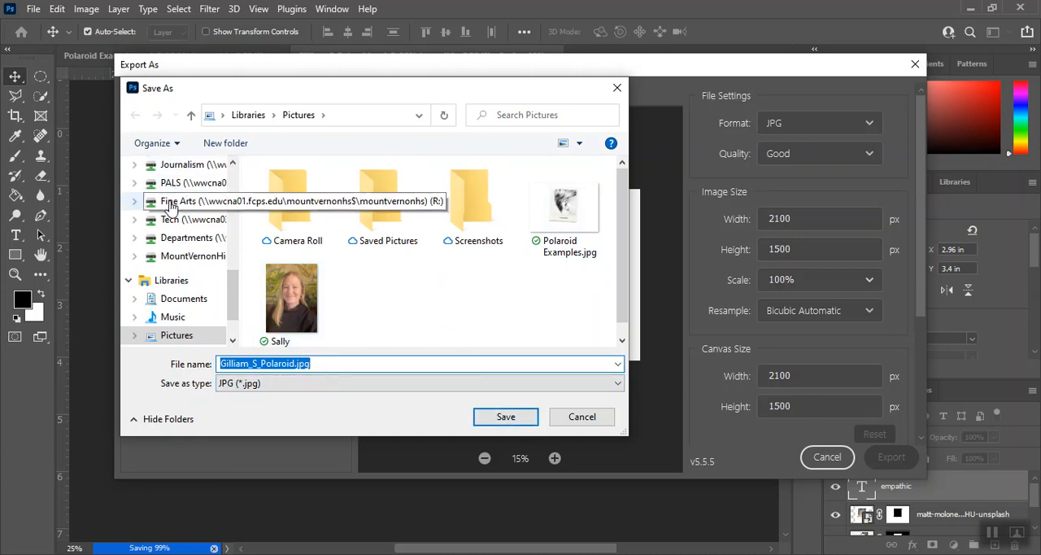
pyautogui.click(505, 416)
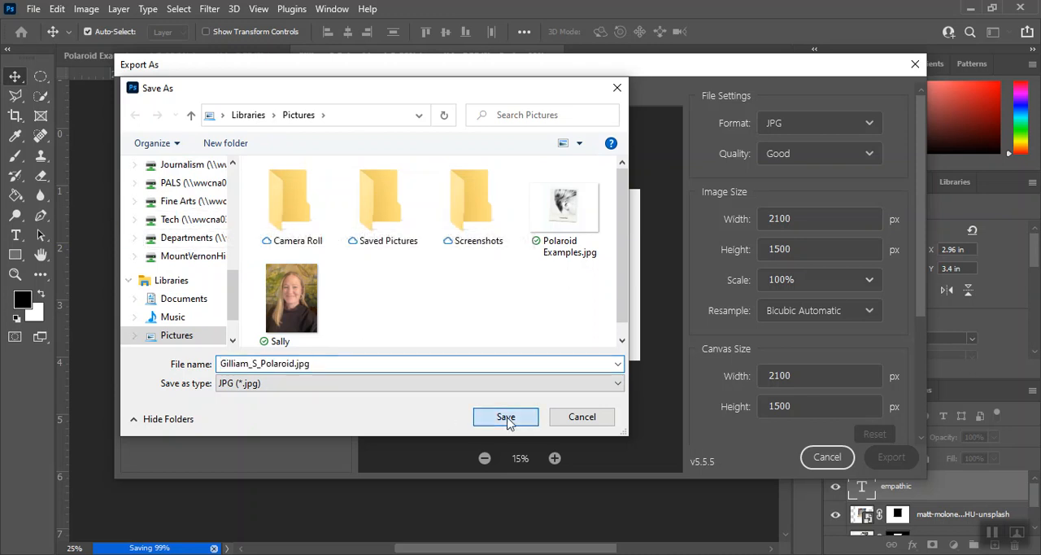